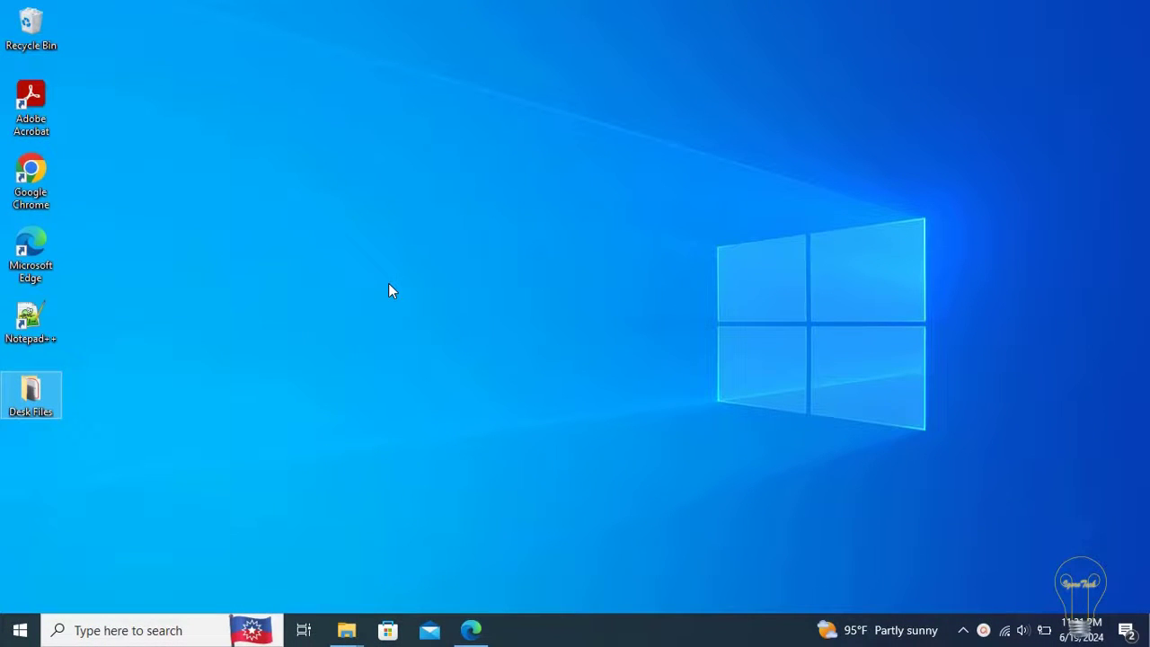
# Launch Event Viewer from the Win+X menu, then again via taskbar search for 'eve', and close it
pyautogui.press('super+x')
pyautogui.click(124, 229)
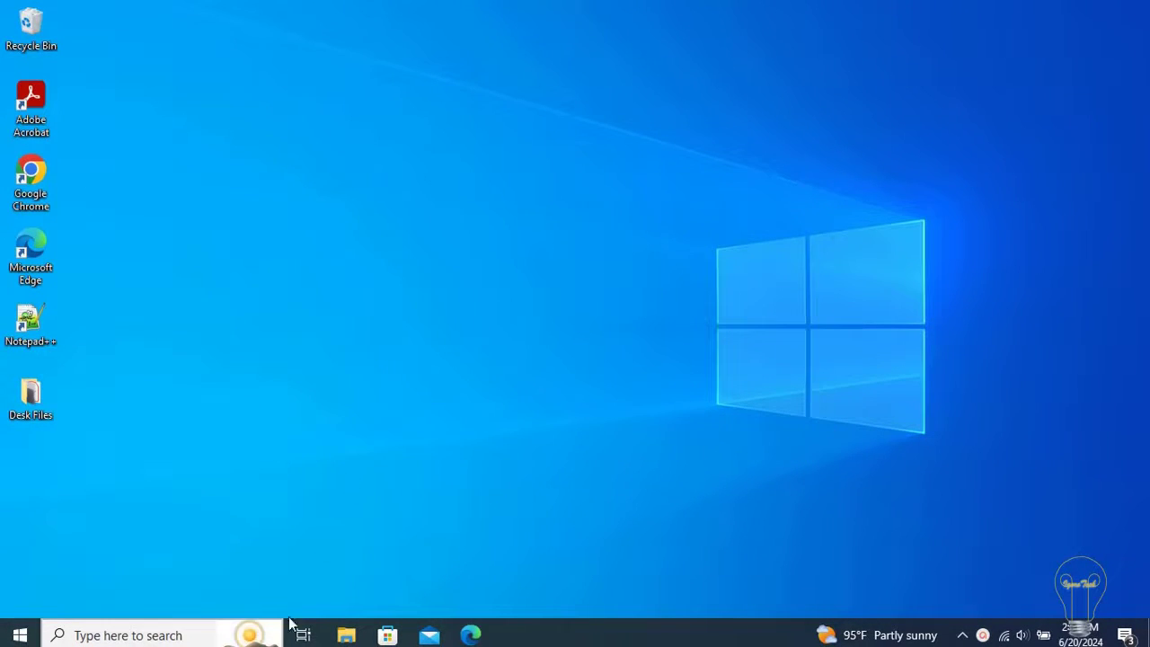
pyautogui.click(200, 636)
pyautogui.write('eve')
pyautogui.press('Return')
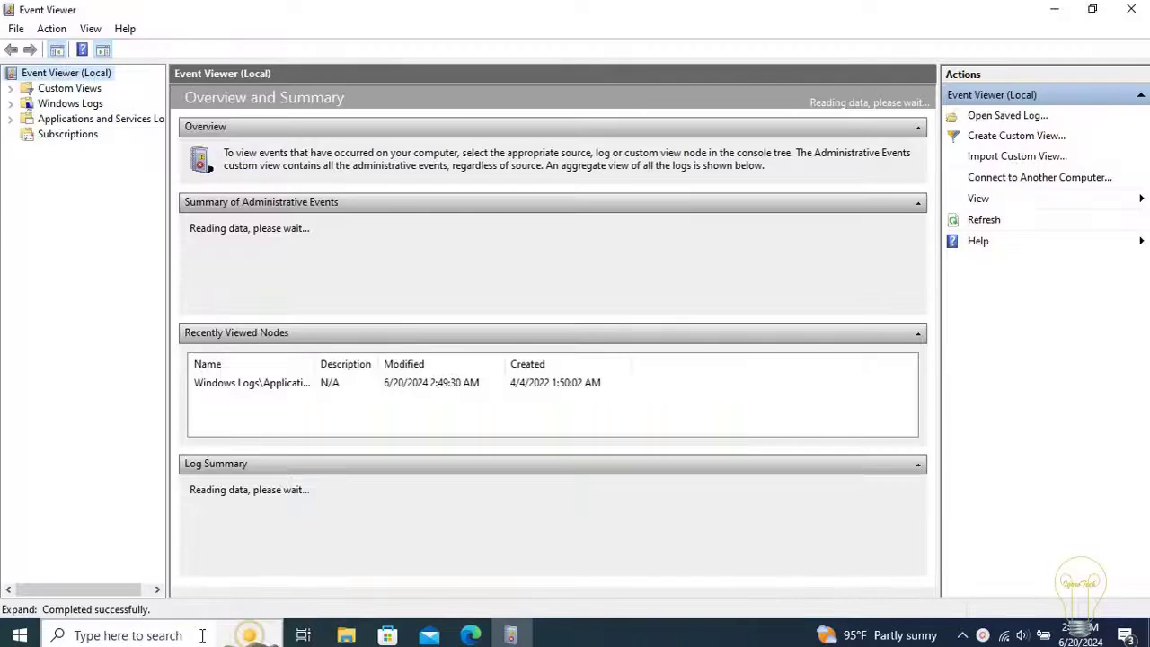
pyautogui.click(1134, 16)
# Start Event Viewer with 'eventvwr' in Command Prompt, close both, then reopen it via Win+X
pyautogui.click(159, 634)
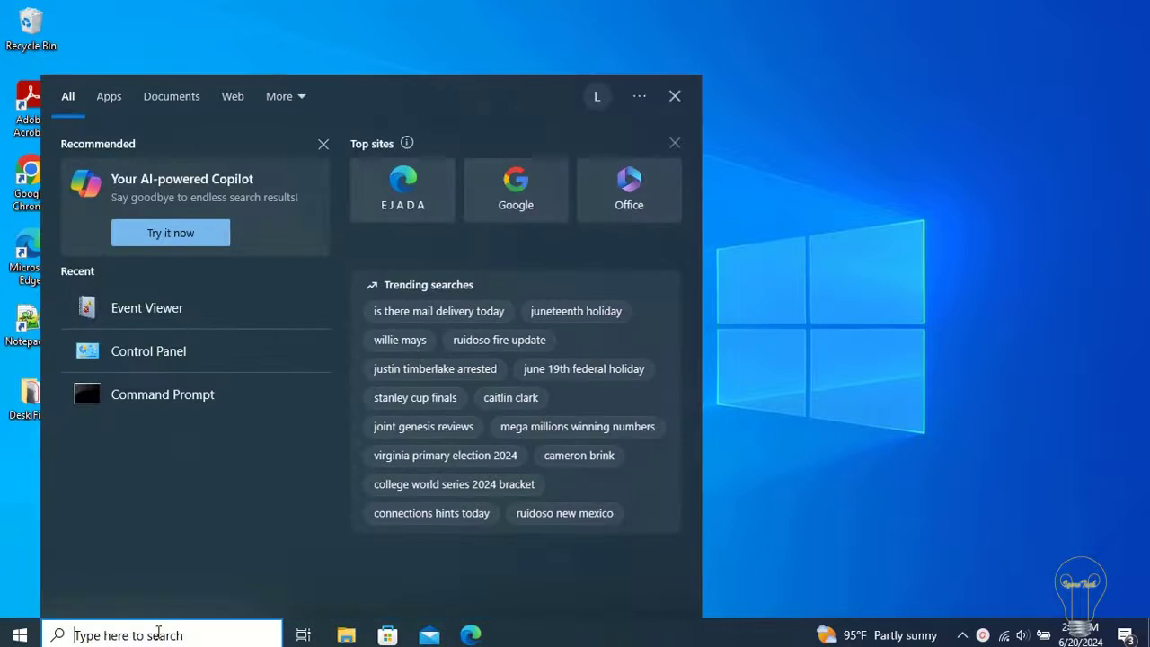
pyautogui.write('cmd')
pyautogui.press('Return')
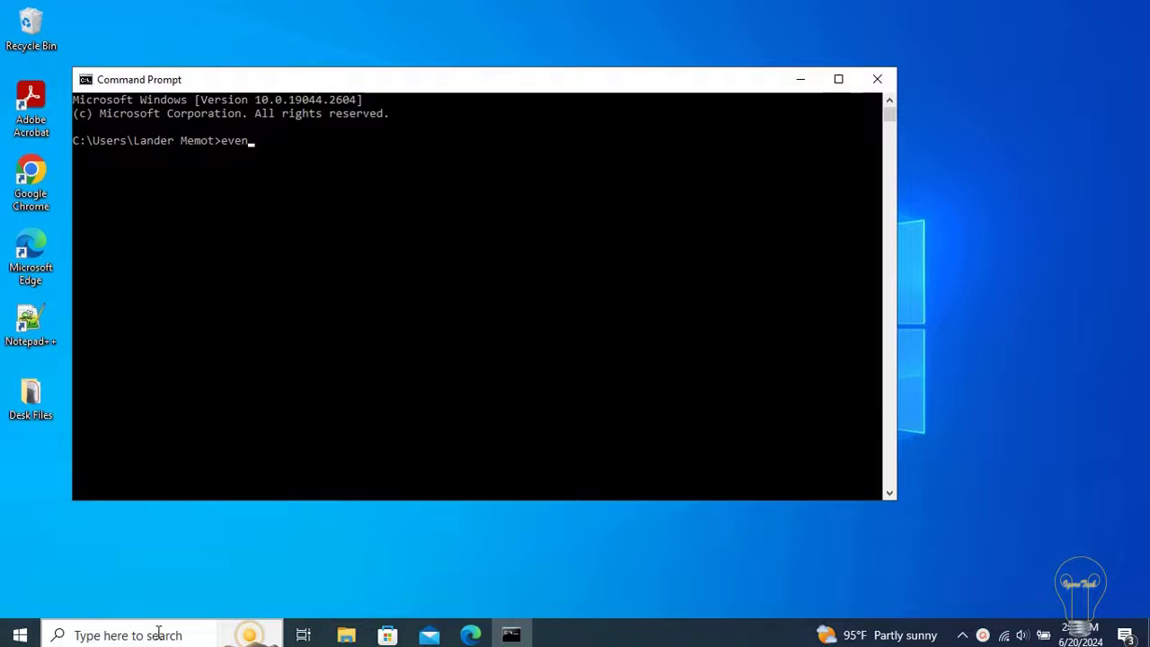
pyautogui.write('eventvwr')
pyautogui.press('Return')
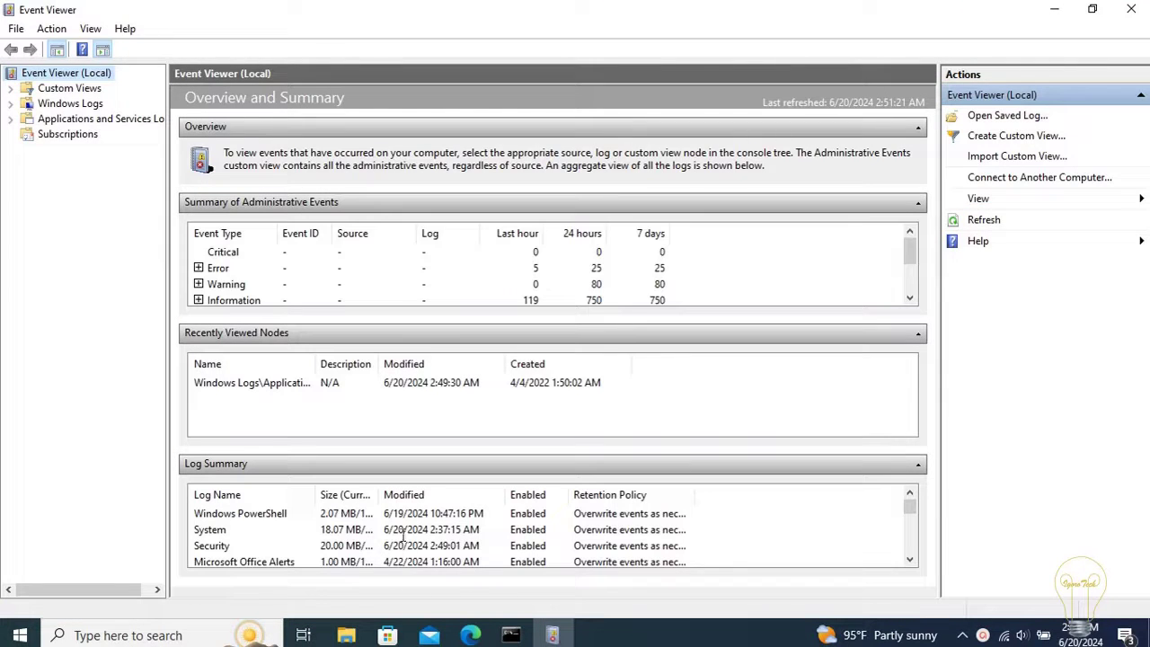
pyautogui.click(1134, 11)
pyautogui.click(877, 79)
pyautogui.press('super+x')
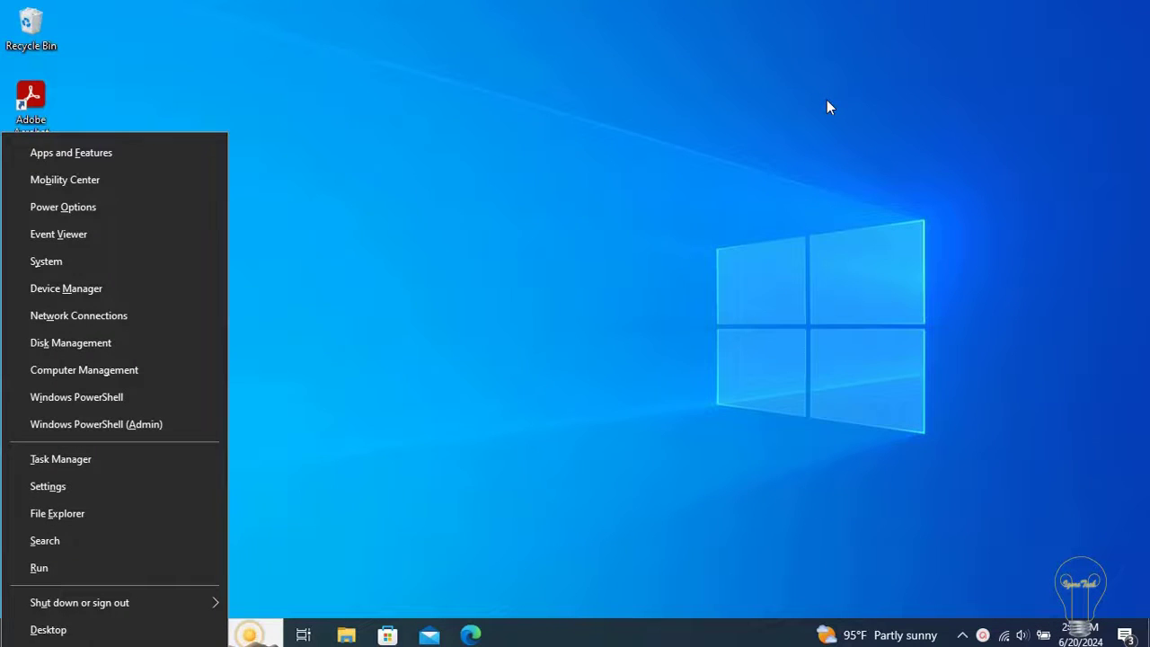
pyautogui.press('v')
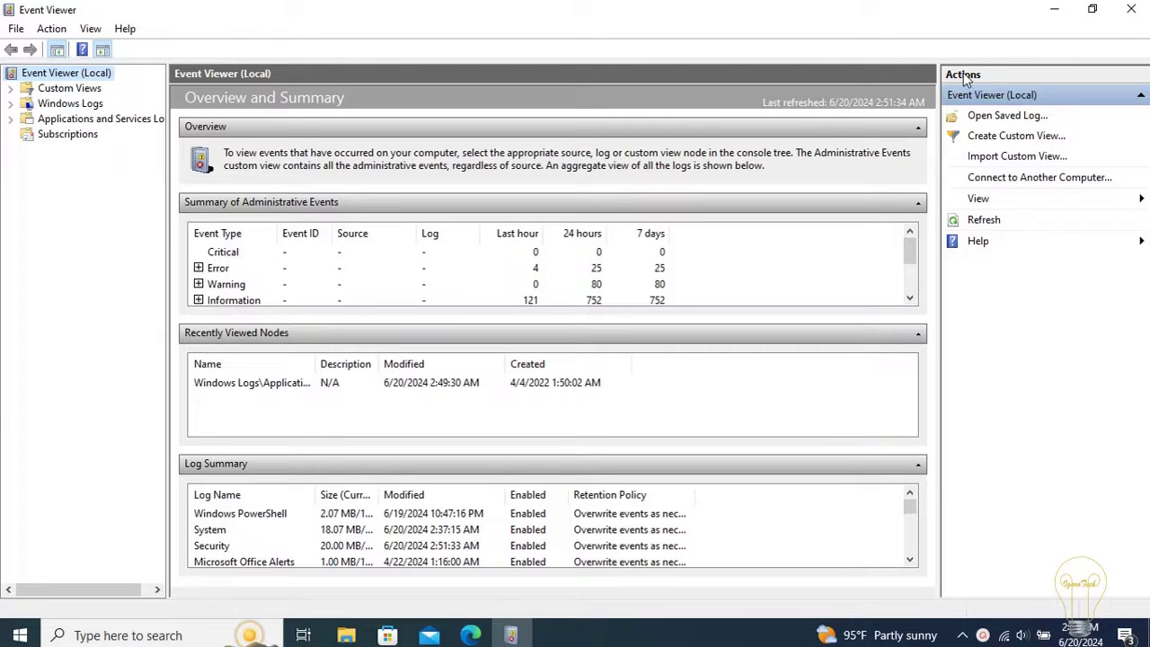
# Close Event Viewer and reopen it from Control Panel's Administrative Tools folder
pyautogui.click(1130, 9)
pyautogui.click(180, 635)
pyautogui.write('cont')
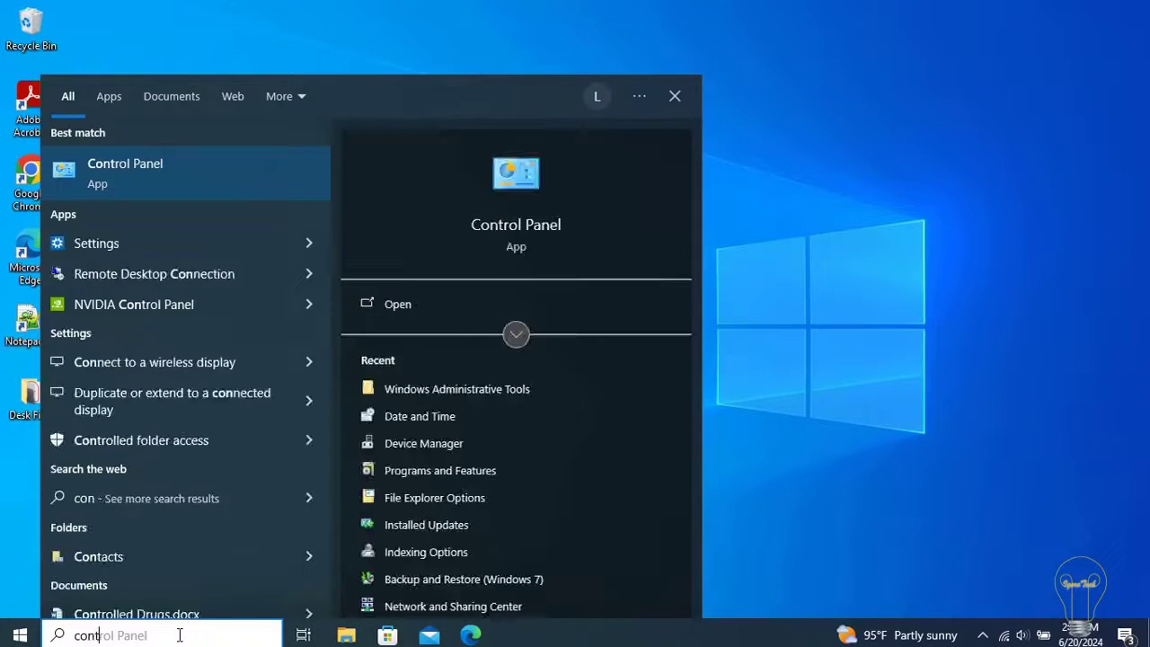
pyautogui.press('Return')
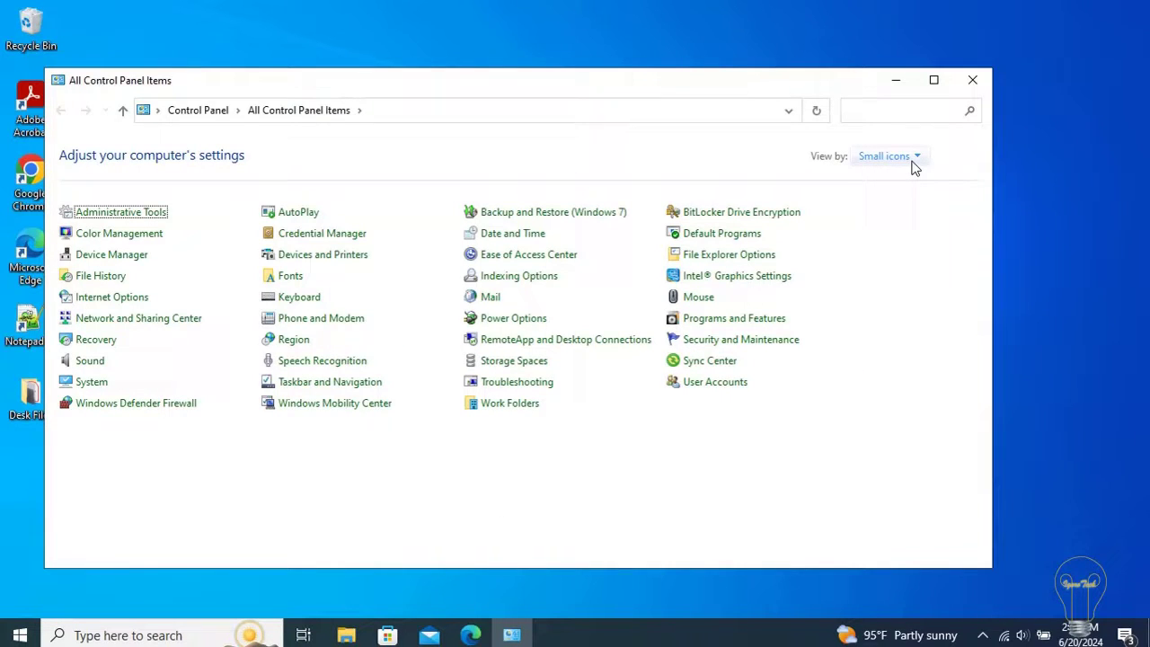
pyautogui.click(146, 214)
pyautogui.doubleClick(346, 278)
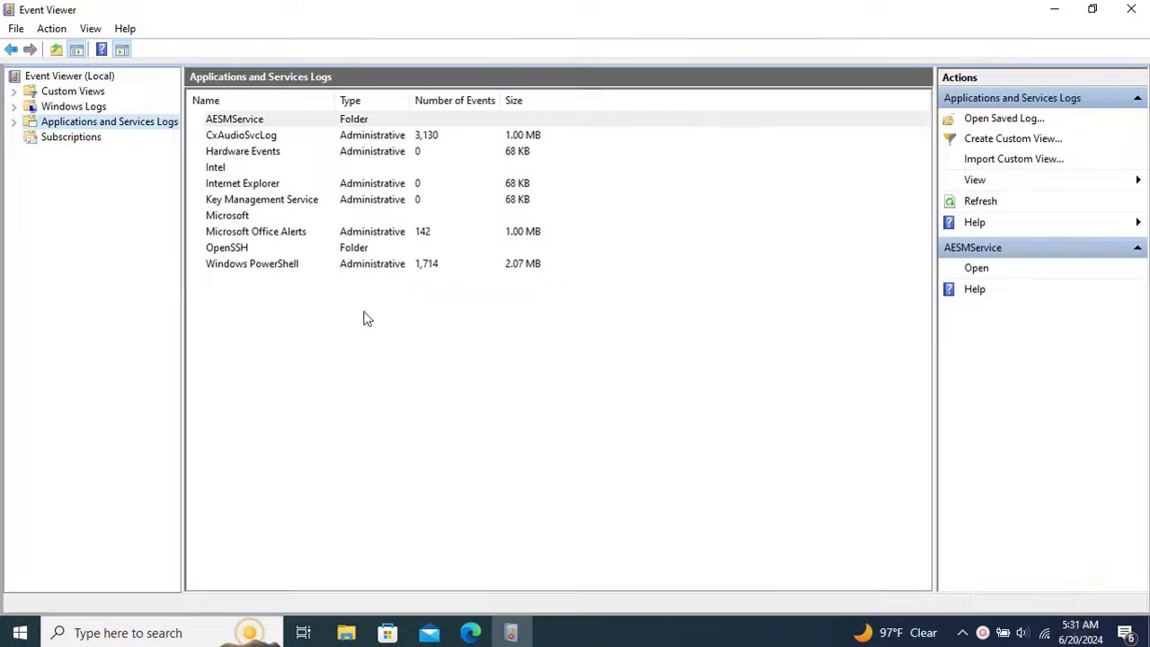
# Expand Custom Views, Windows Logs and Applications and Services Logs in the console tree
pyautogui.click(13, 91)
pyautogui.click(14, 121)
pyautogui.click(13, 213)
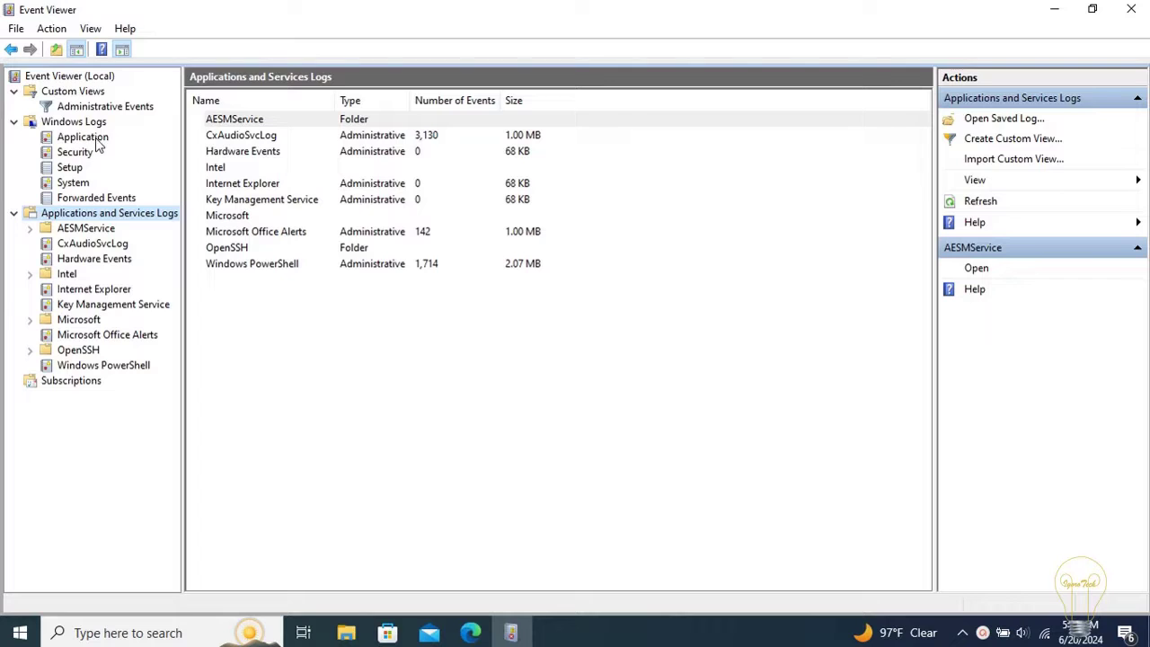
# Browse the Application, Security, Setup, System, Forwarded Events, Hardware Events and Windows PowerShell logs
pyautogui.click(94, 142)
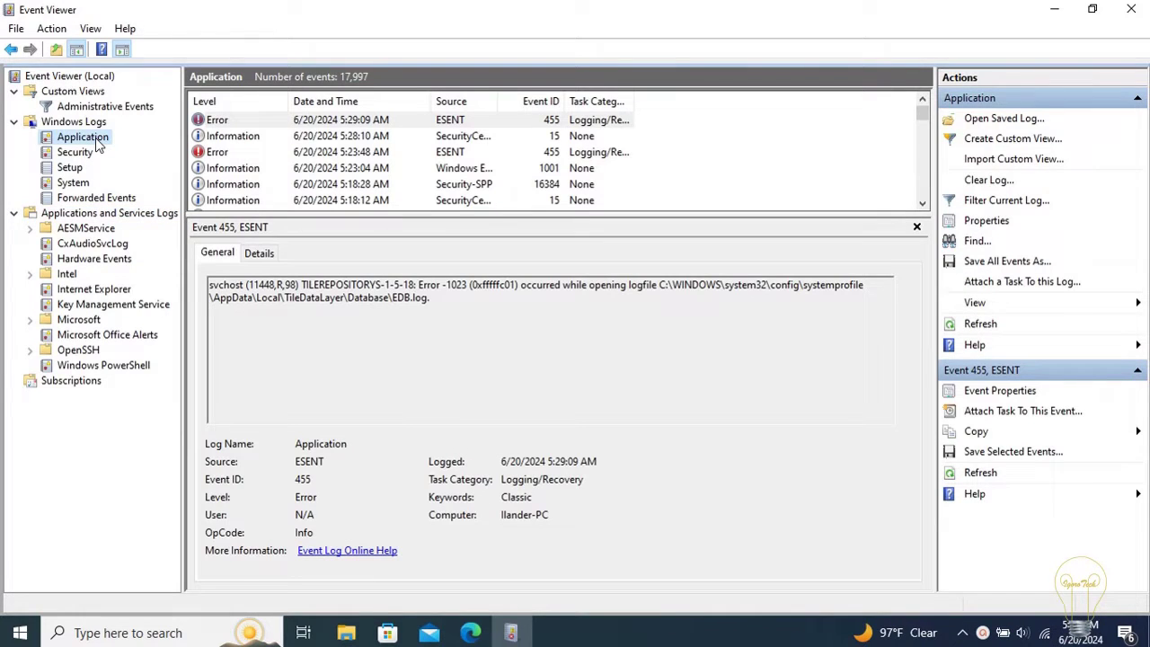
pyautogui.click(90, 153)
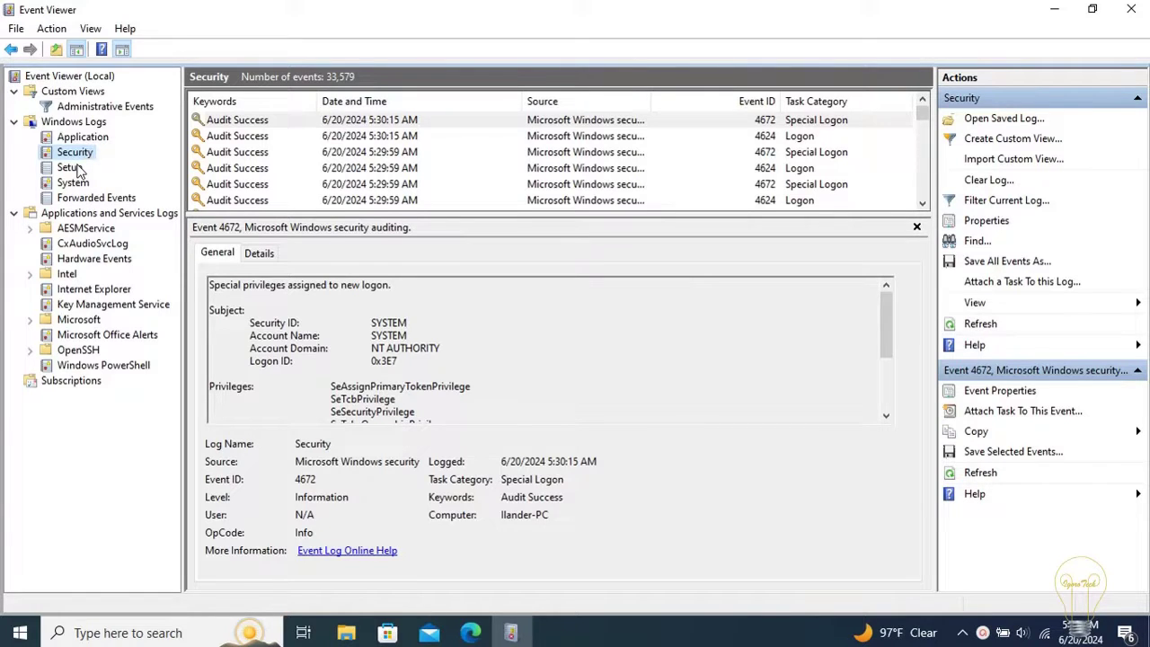
pyautogui.click(77, 170)
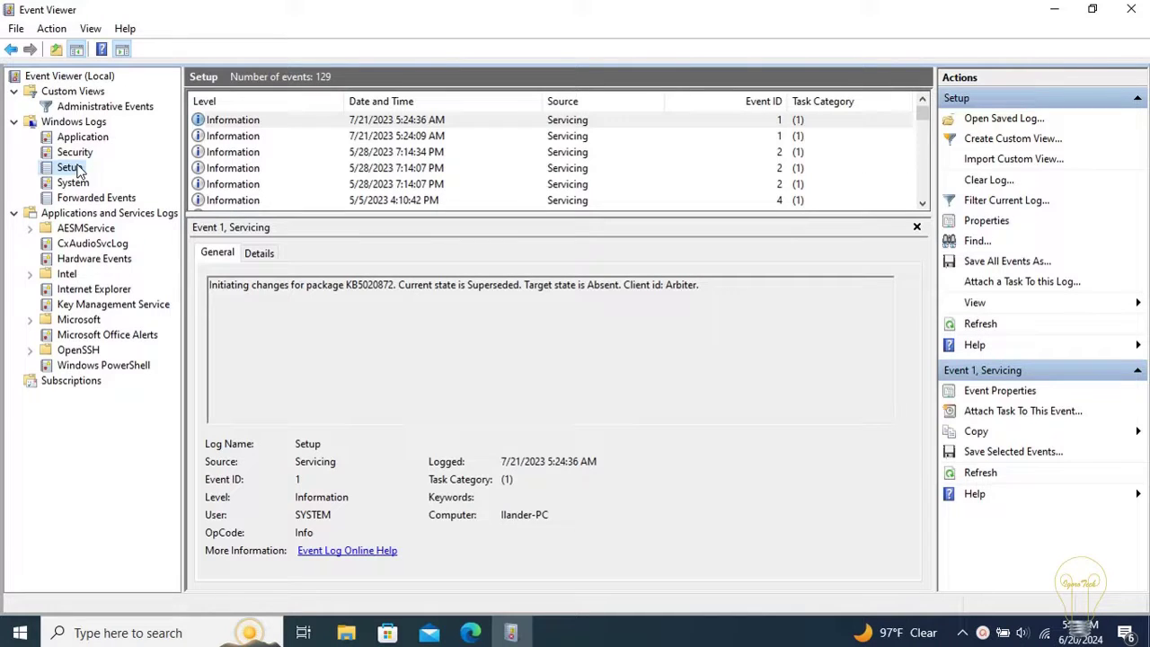
pyautogui.click(81, 185)
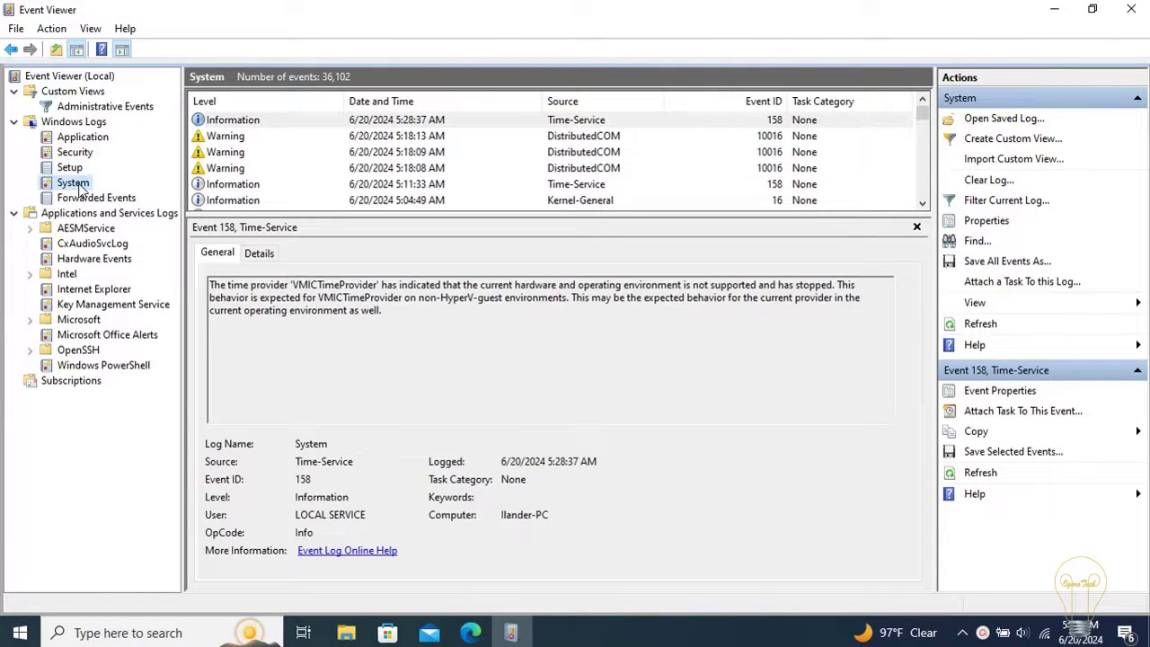
pyautogui.click(84, 200)
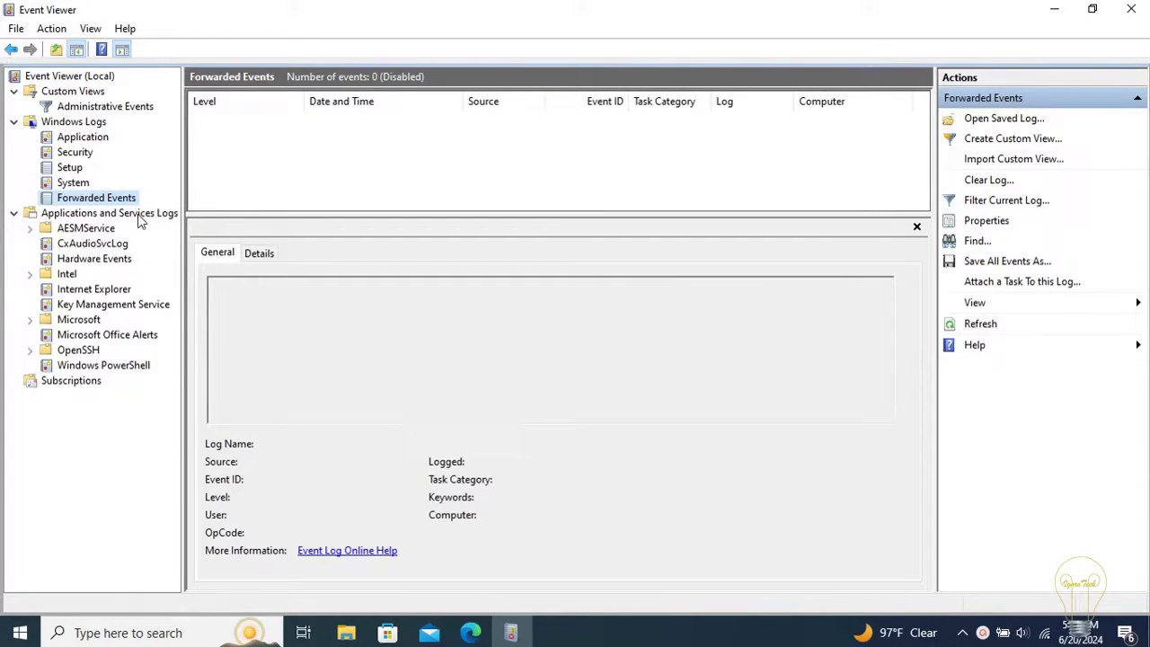
pyautogui.click(88, 262)
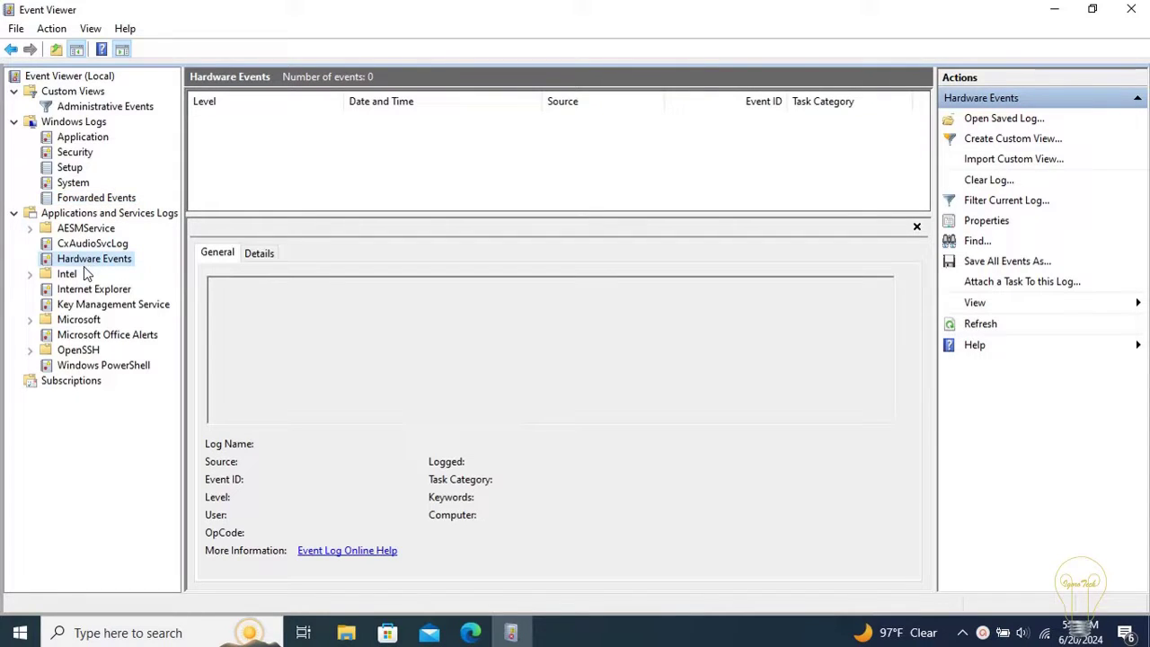
pyautogui.click(92, 367)
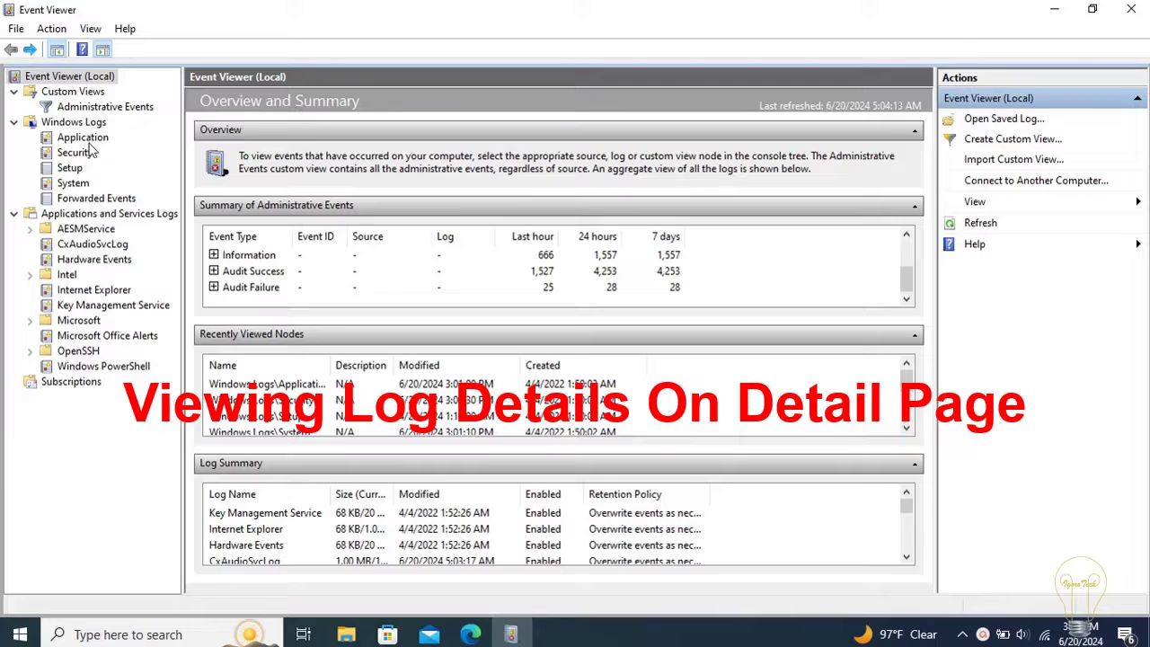
# Inspect Application and System log events, including the DistributedCOM, BTHUSB and ESENT 455 entries
pyautogui.click(89, 139)
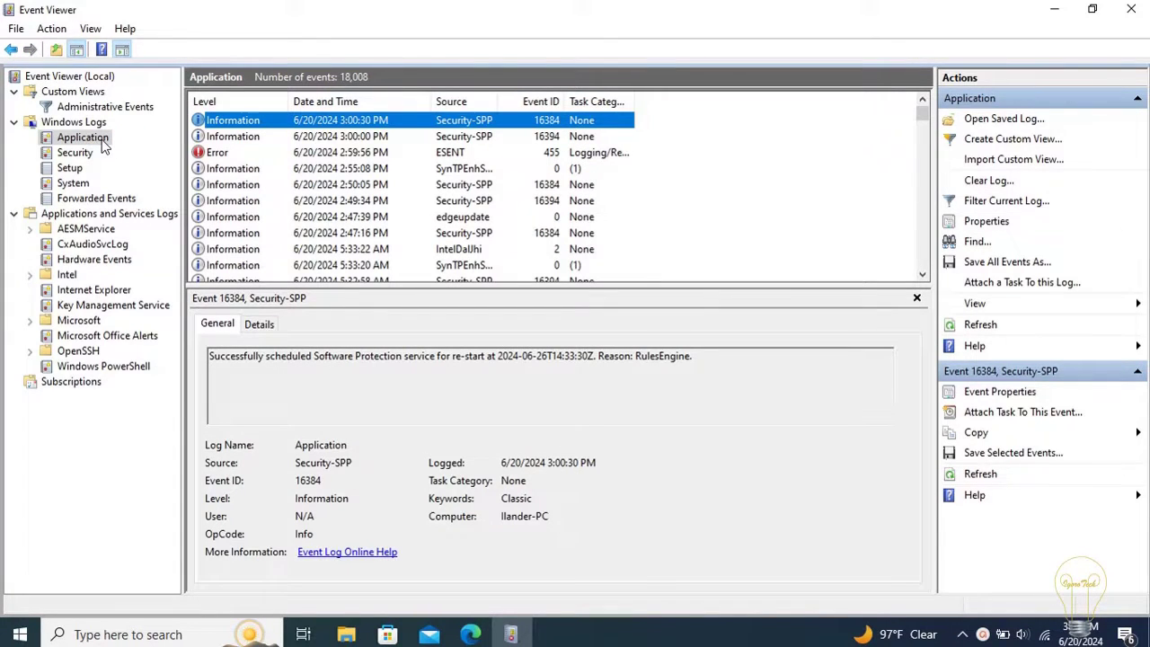
pyautogui.click(256, 137)
pyautogui.click(255, 121)
pyautogui.click(73, 182)
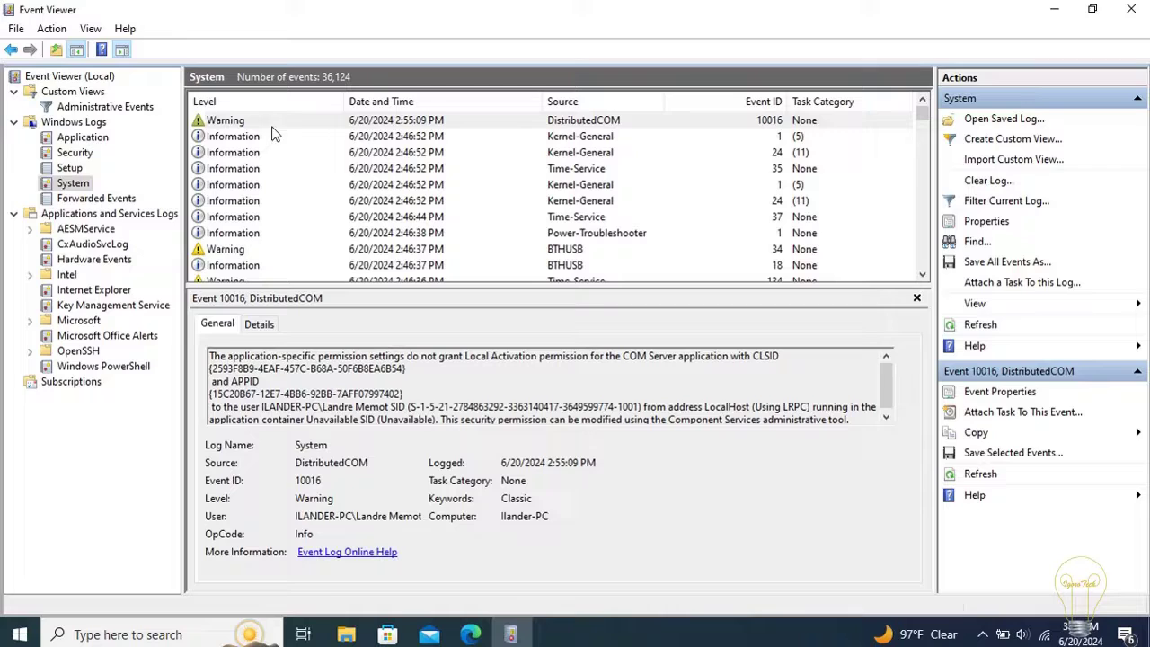
pyautogui.click(305, 122)
pyautogui.click(261, 252)
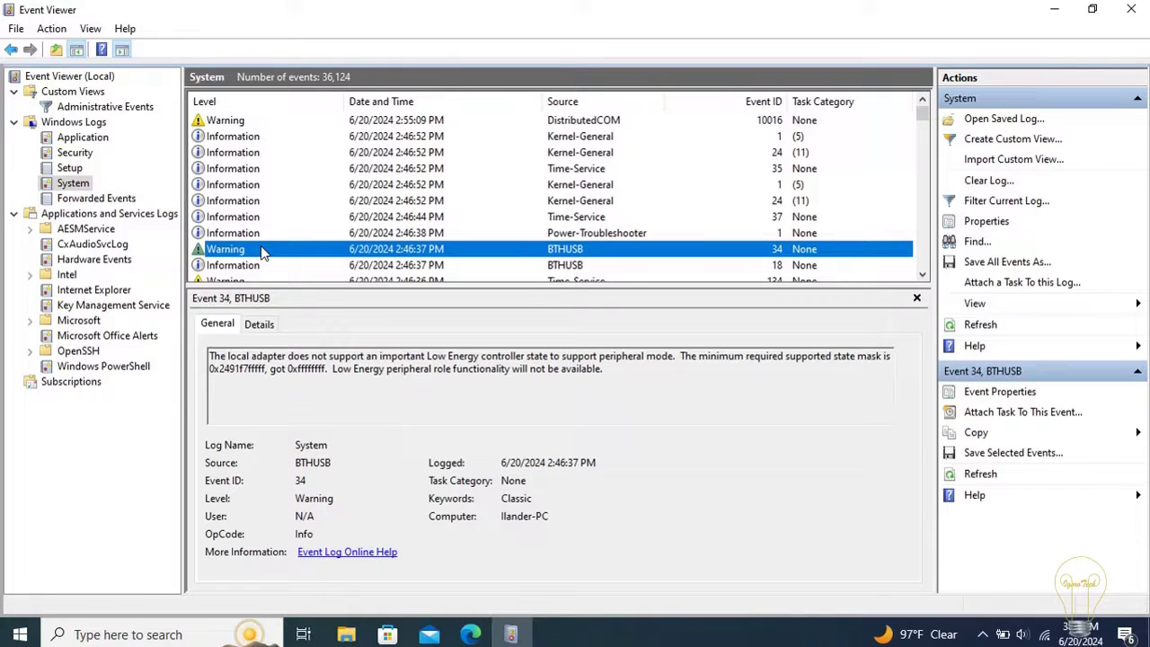
pyautogui.scroll(-5, 260, 246)
pyautogui.click(101, 137)
pyautogui.click(217, 154)
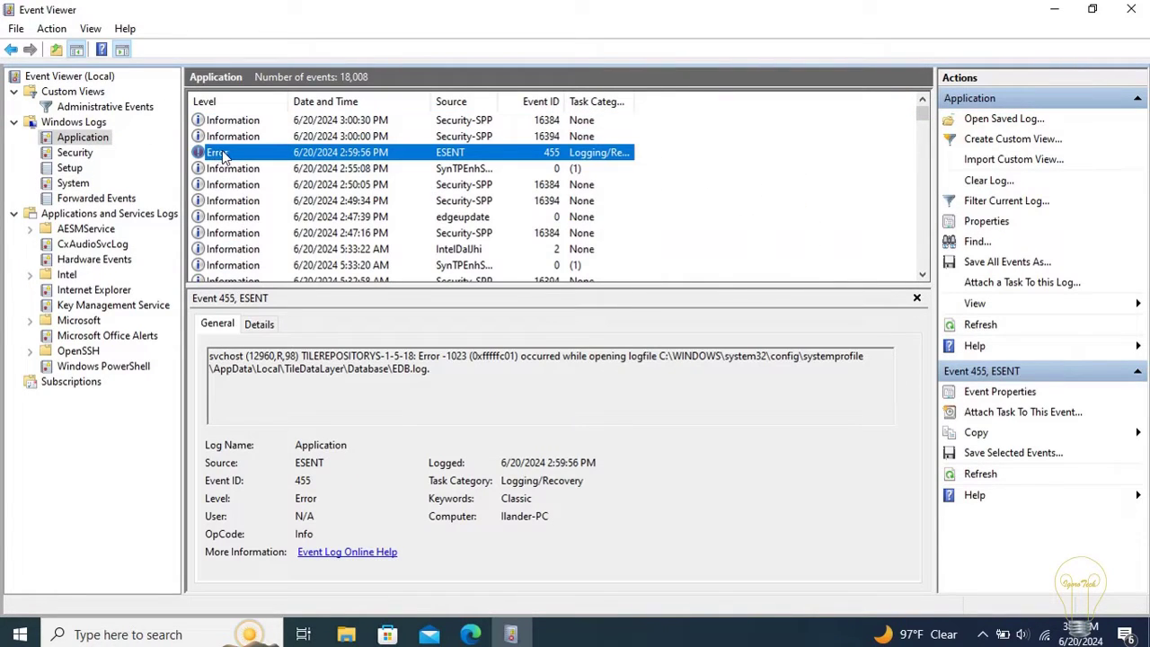
pyautogui.click(73, 182)
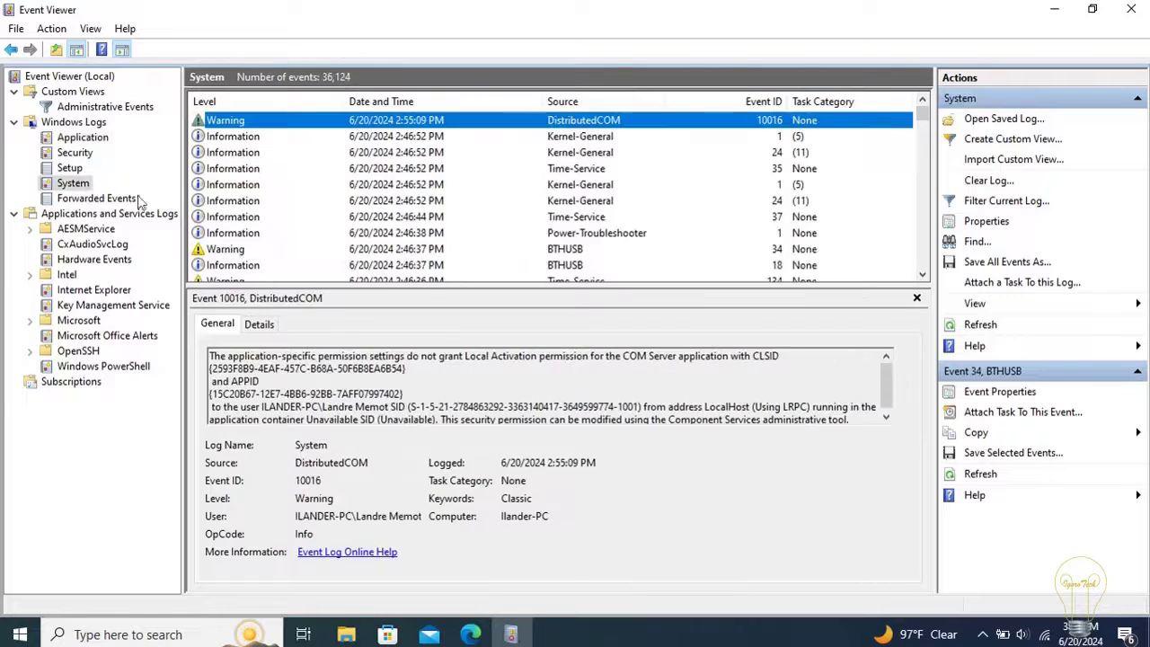
# Filter the System log to Critical events, review both results, then clear the filter
pyautogui.click(1005, 200)
pyautogui.click(447, 168)
pyautogui.click(687, 514)
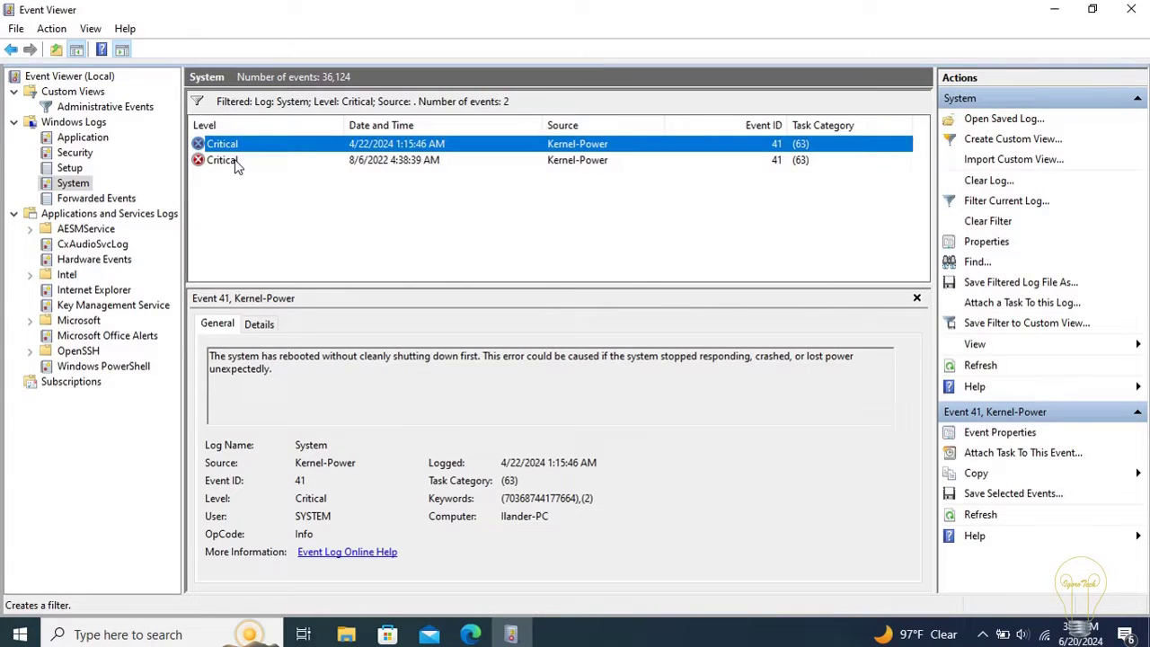
pyautogui.click(224, 160)
pyautogui.click(230, 145)
pyautogui.click(222, 160)
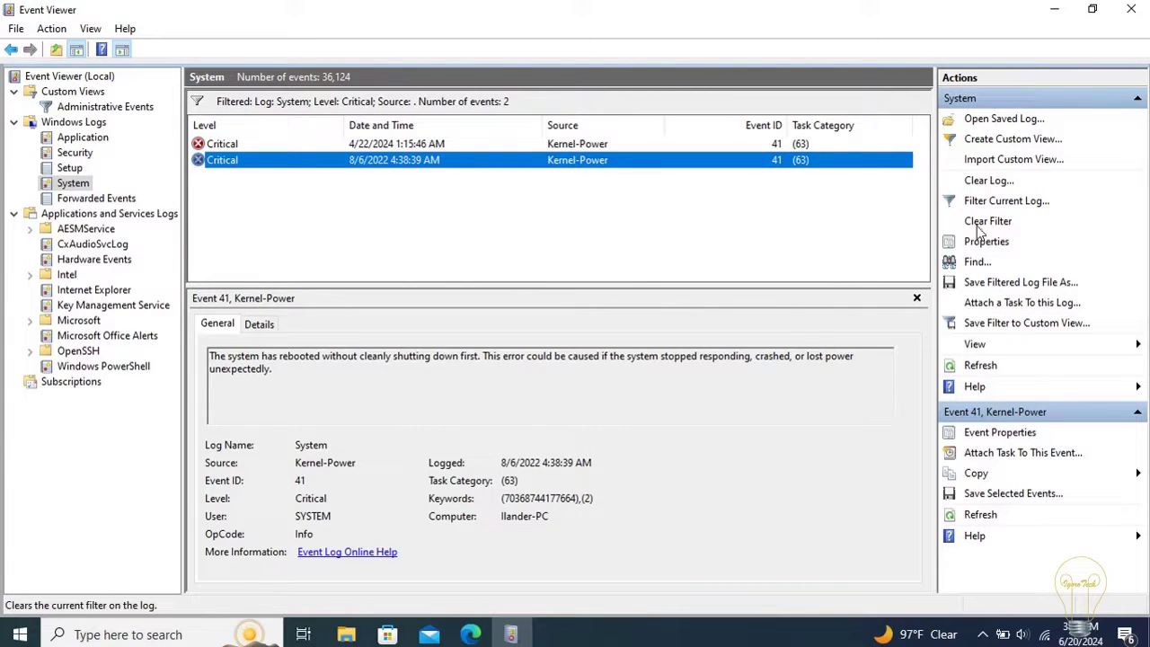
pyautogui.click(988, 220)
# Open the Security log and view the 4672 Special Logon and 4624 Logon event details
pyautogui.click(75, 153)
pyautogui.click(237, 137)
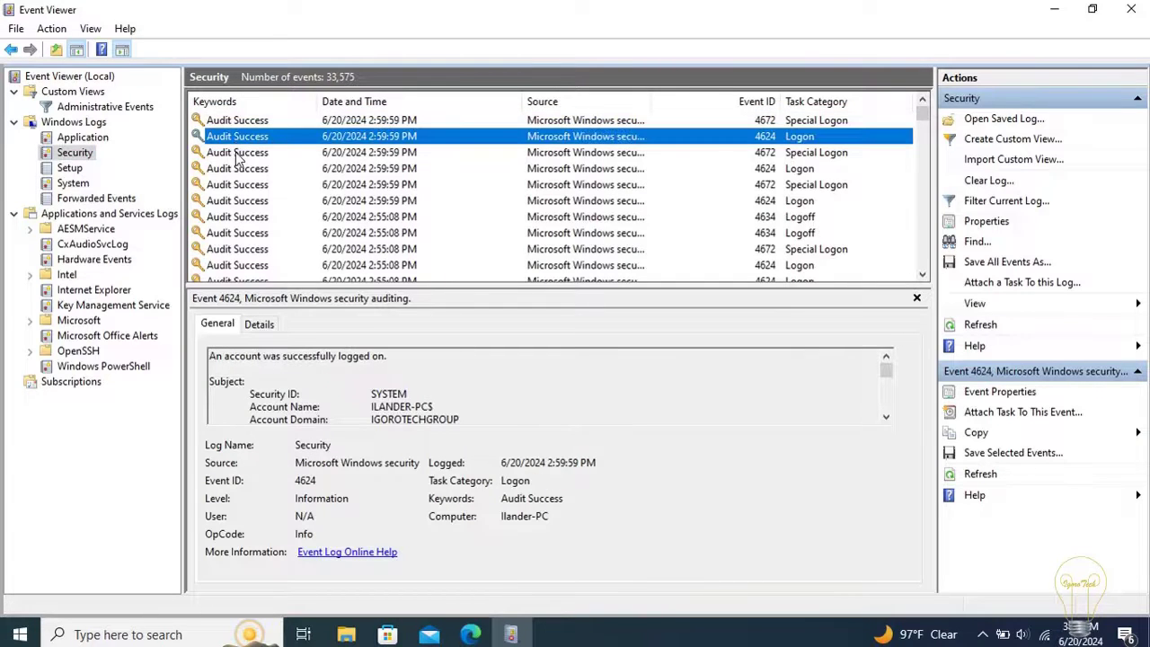
pyautogui.click(239, 154)
pyautogui.click(239, 170)
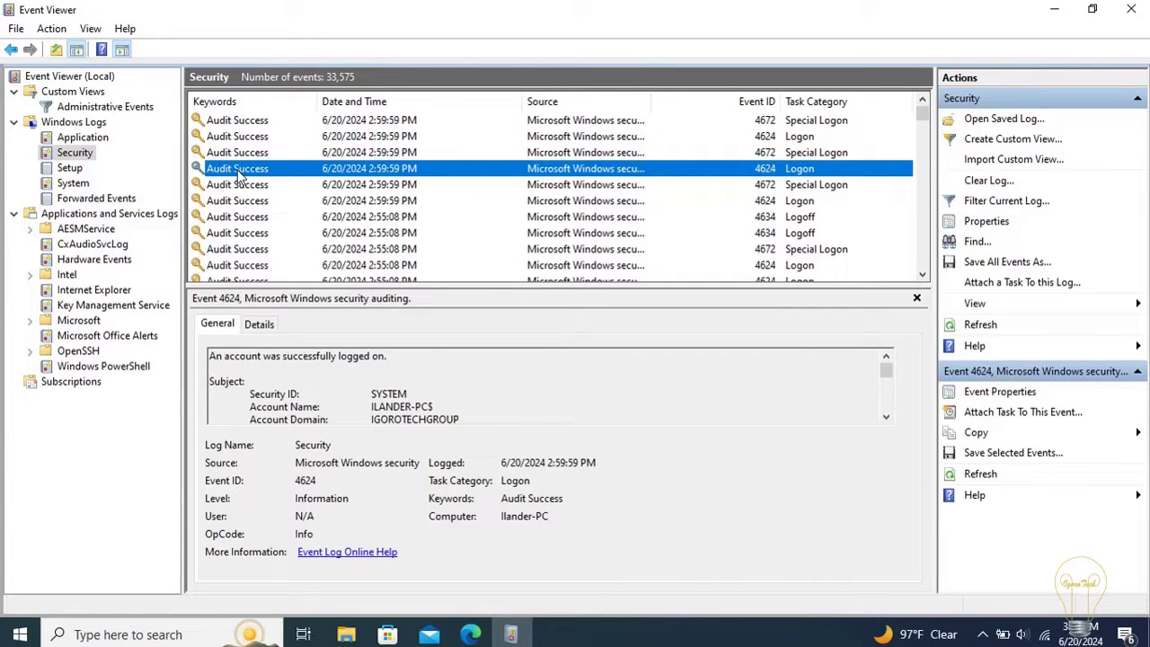
pyautogui.click(377, 124)
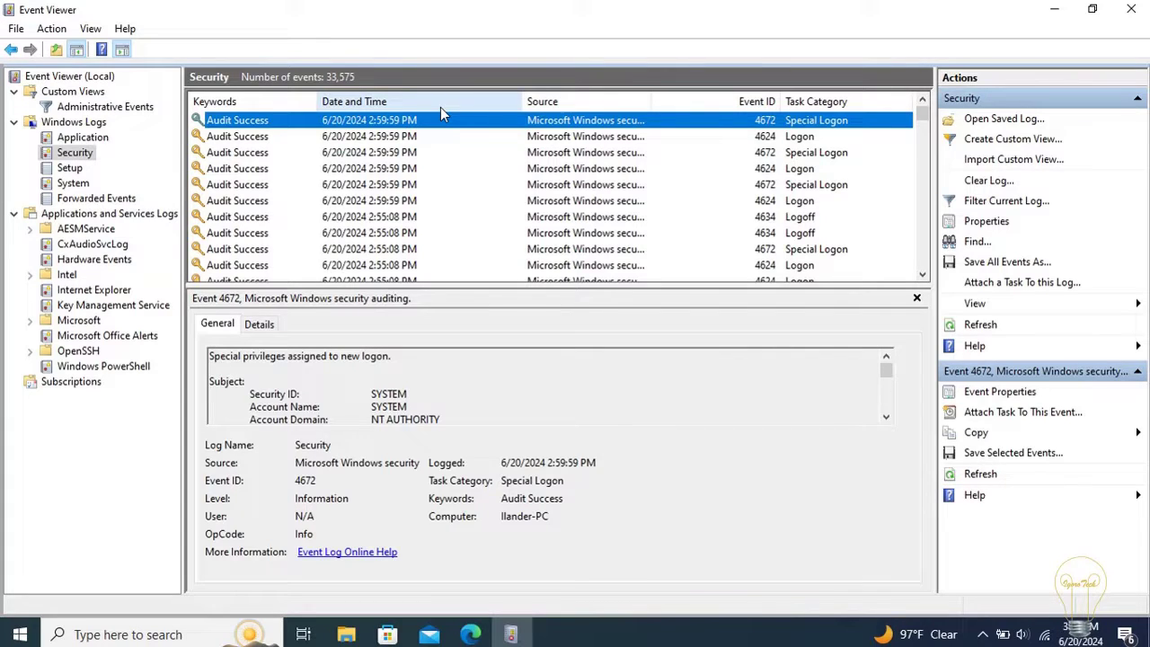
# Sort Security events by Source, then by Task Category, and review the Special Logon entries
pyautogui.click(574, 106)
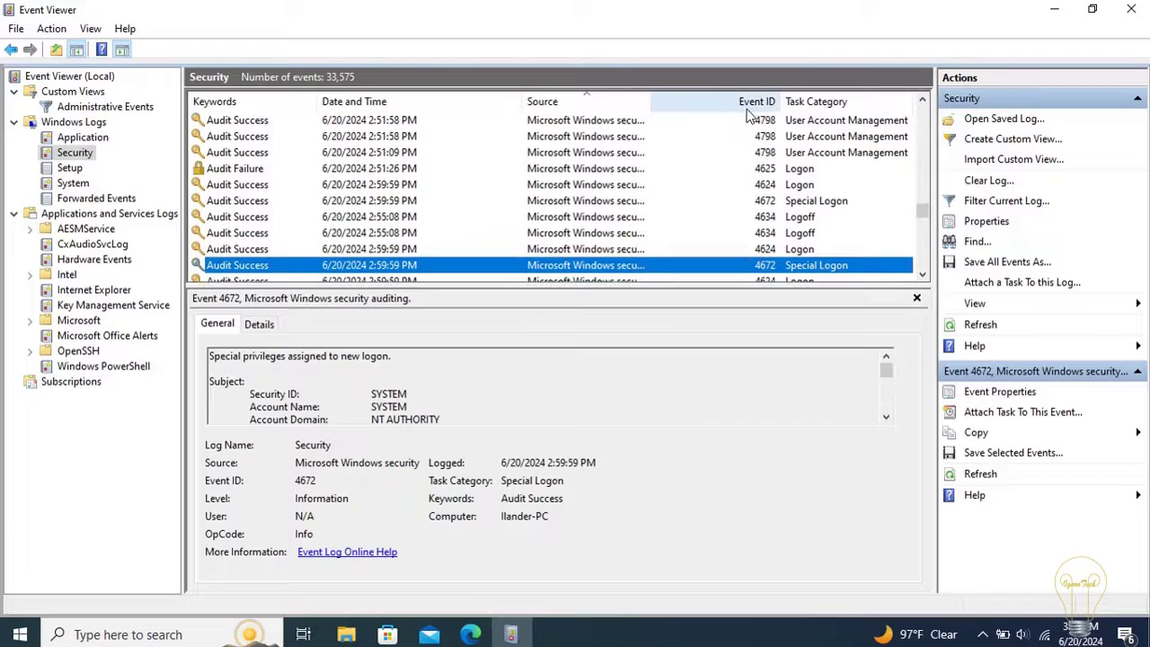
pyautogui.click(805, 102)
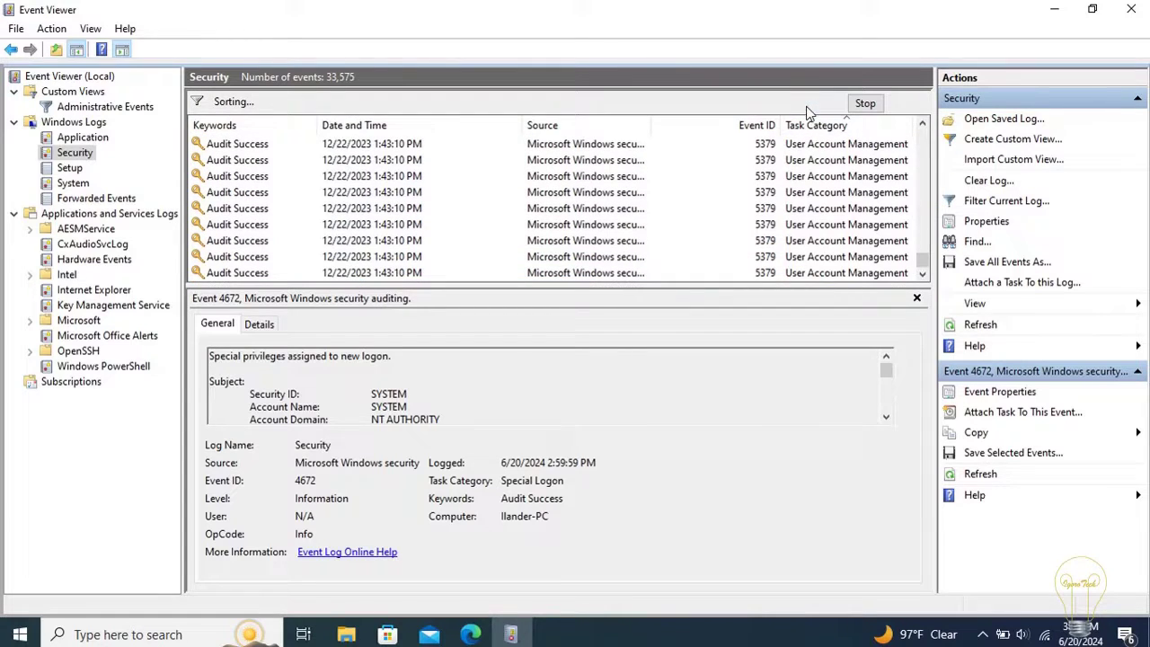
pyautogui.click(431, 140)
pyautogui.click(384, 149)
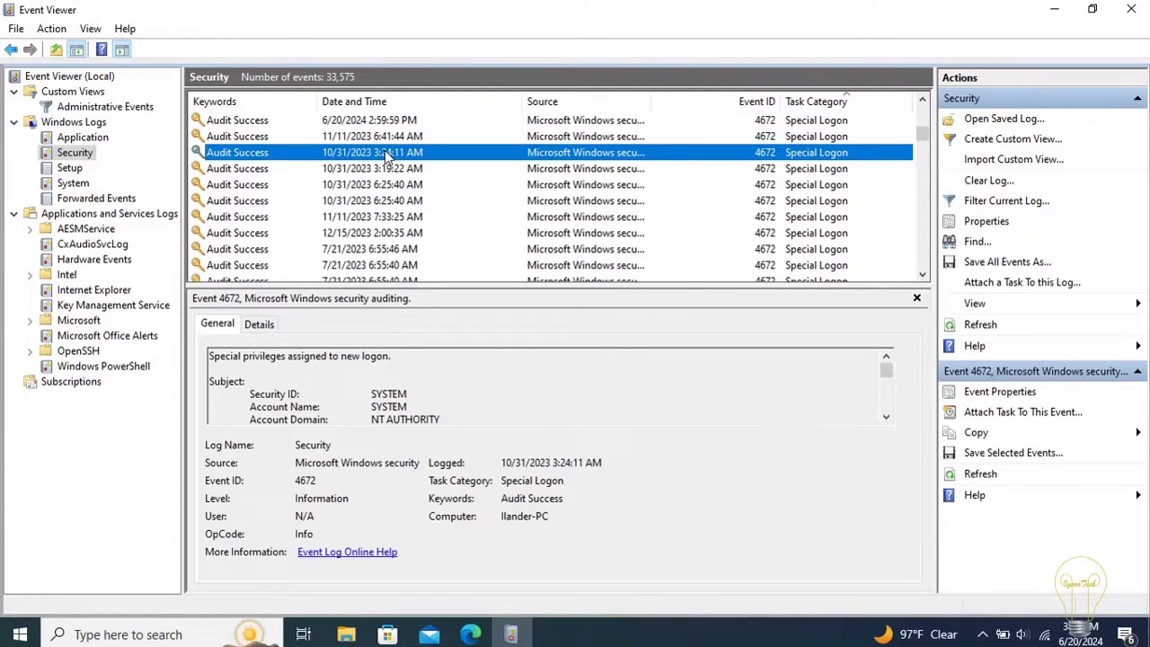
pyautogui.scroll(-5, 439, 401)
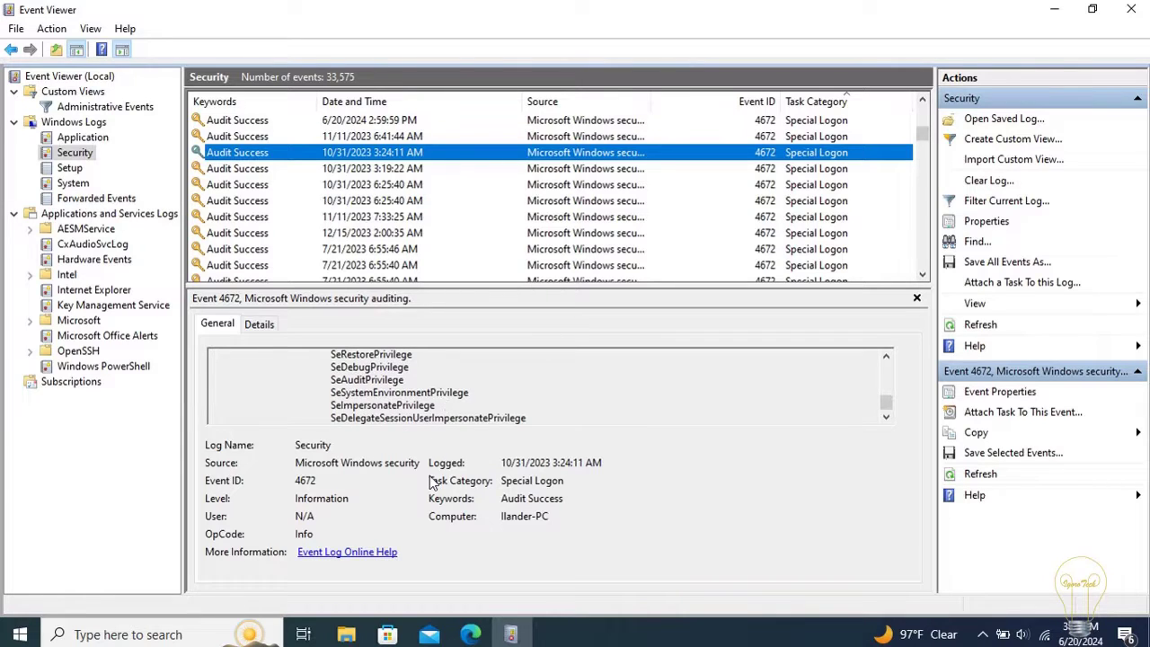
pyautogui.click(401, 173)
pyautogui.scroll(-5, 439, 377)
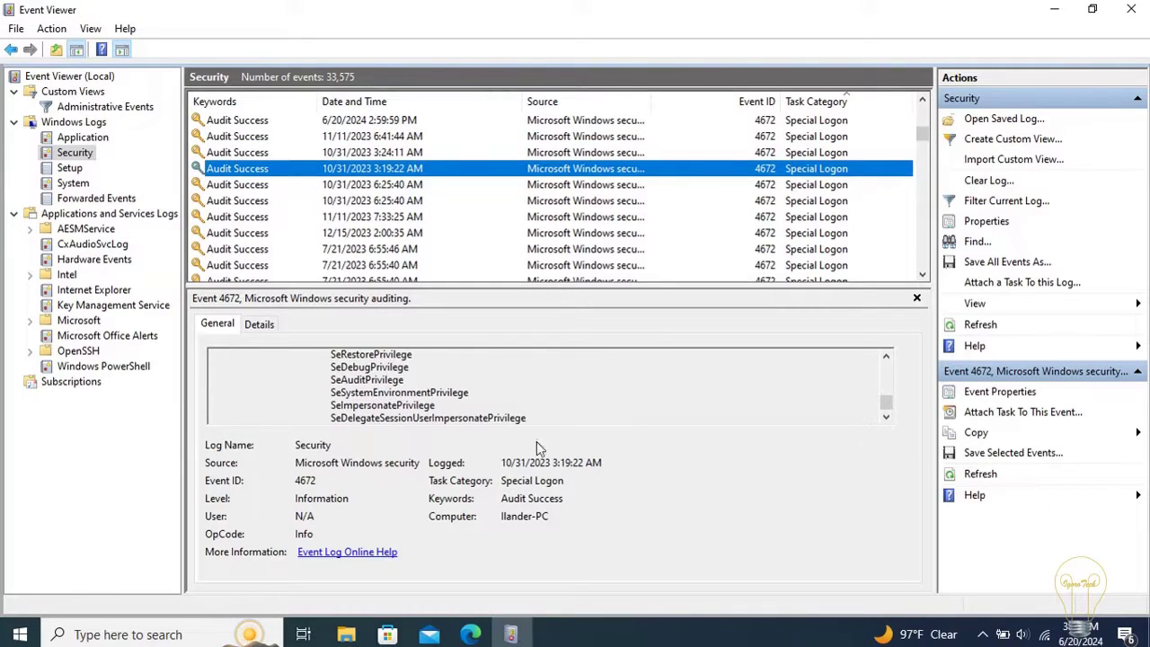
# Hide and then restore the preview pane from the View menu
pyautogui.click(90, 28)
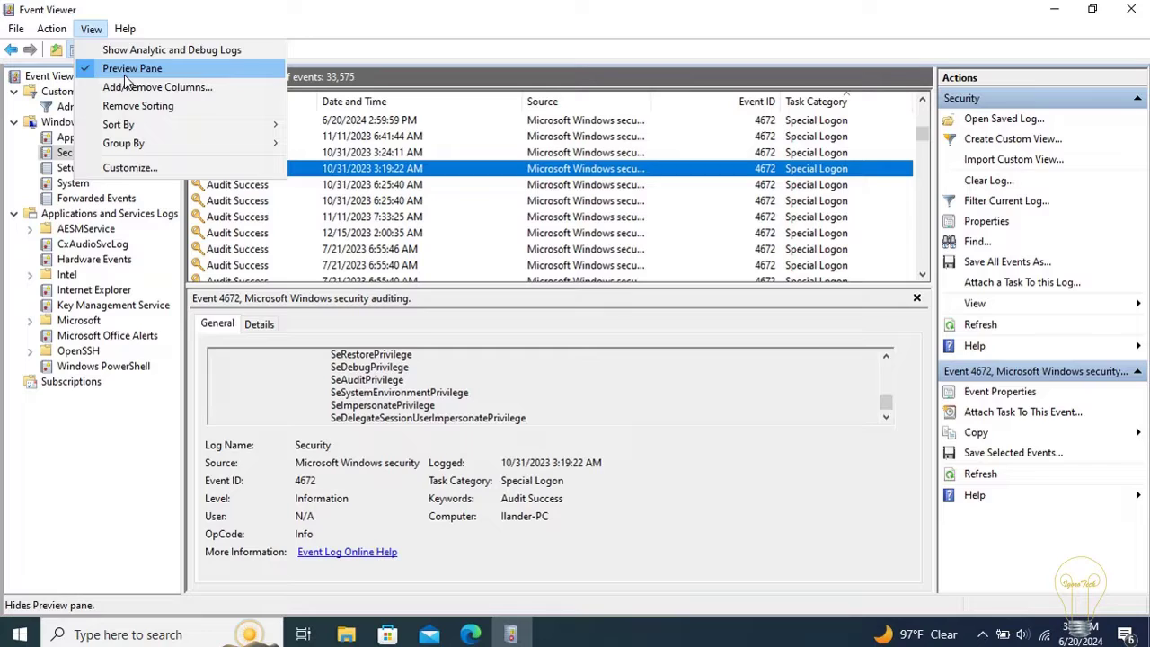
pyautogui.click(124, 69)
pyautogui.click(89, 28)
pyautogui.click(135, 69)
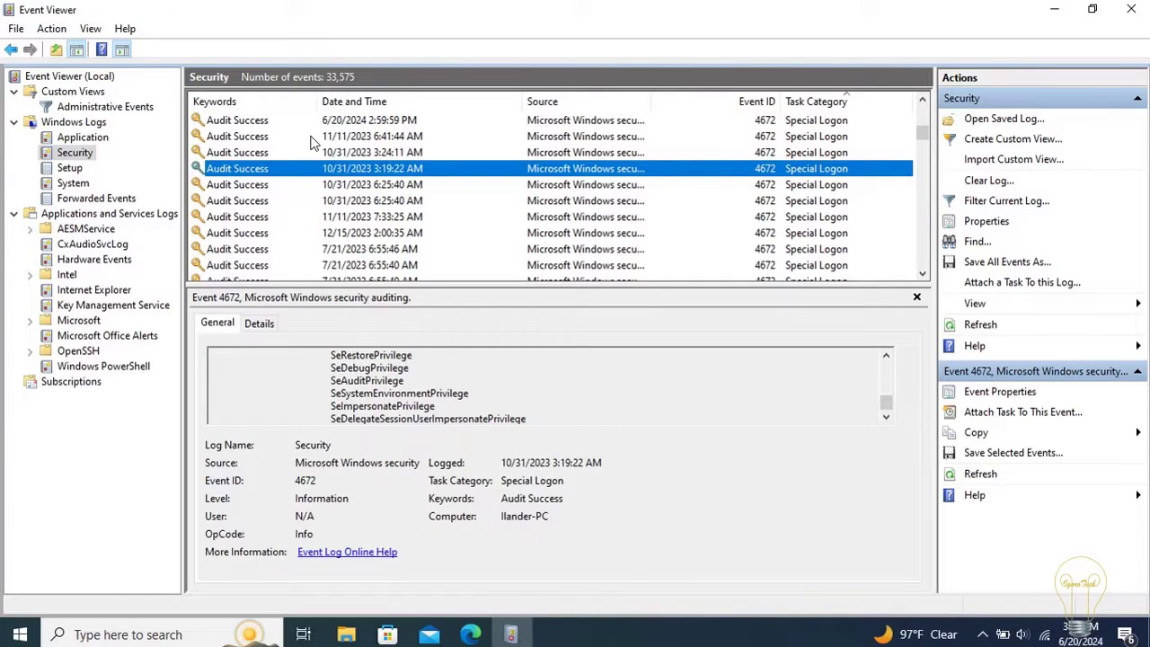
# Open the 3:19:22 Special Logon event's Properties window, move it aside, and close it
pyautogui.doubleClick(338, 174)
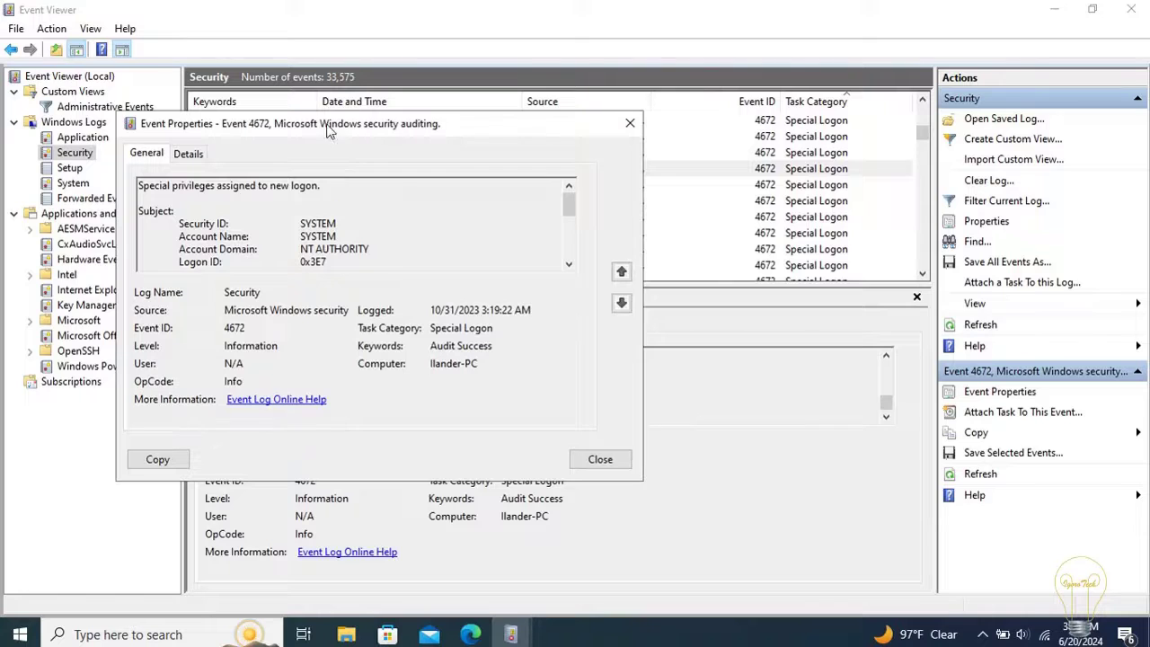
pyautogui.moveTo(332, 131); pyautogui.dragTo(835, 139)
pyautogui.click(1118, 129)
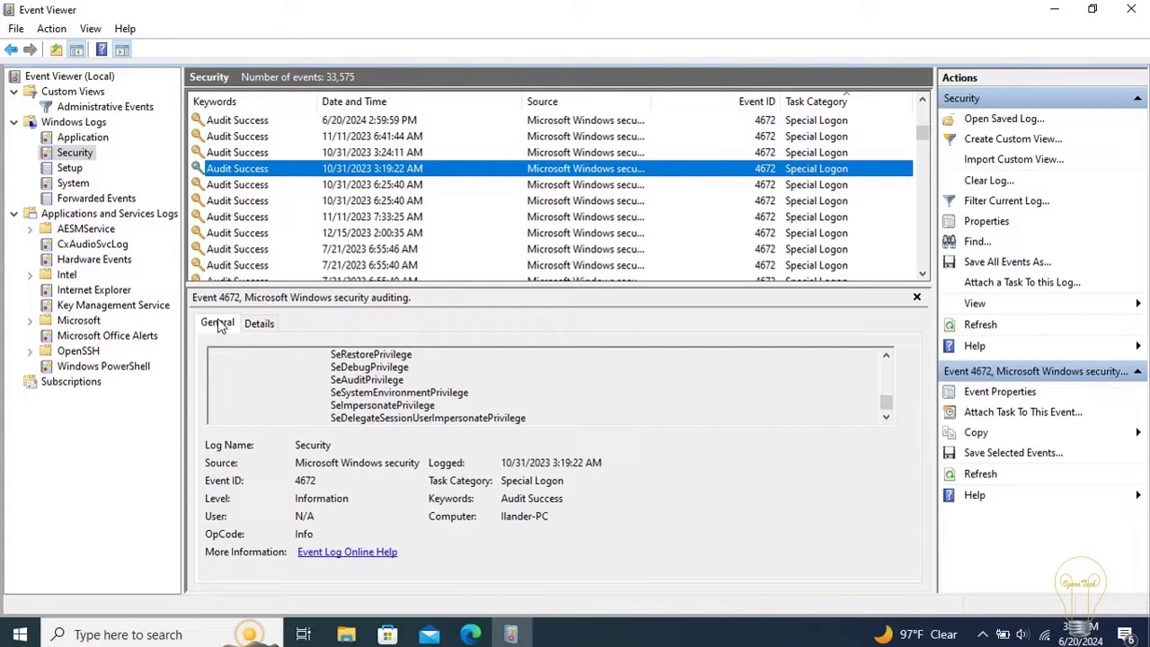
# Show the event's Details in Friendly View and XML View, then review the 6:25:40 events
pyautogui.click(258, 325)
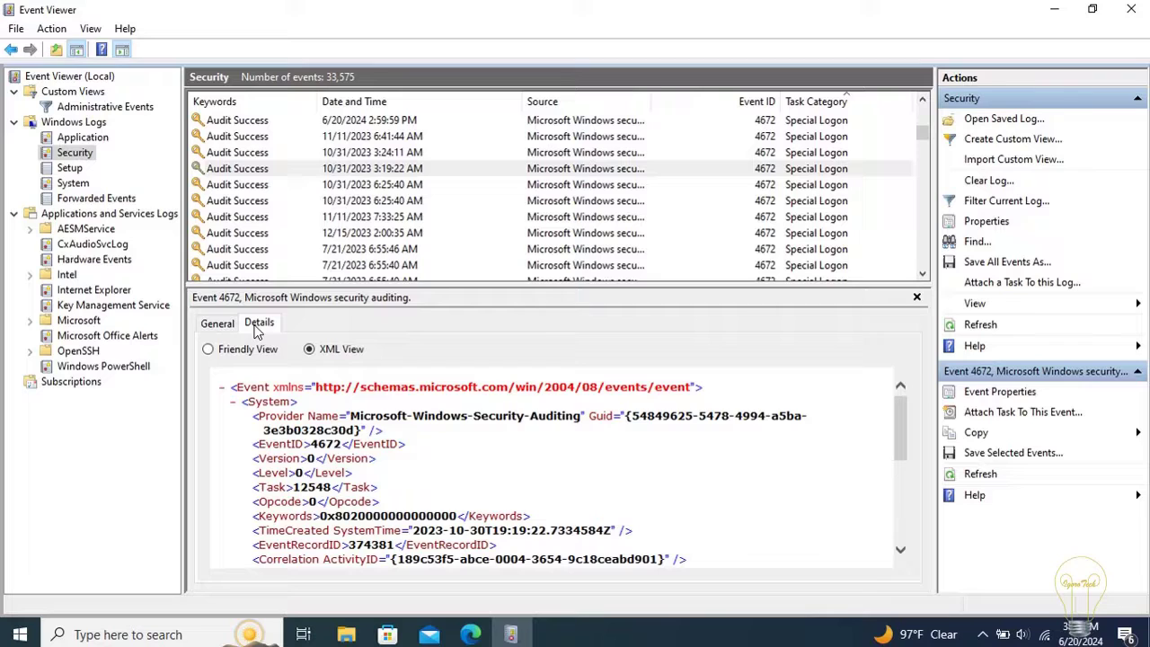
pyautogui.click(220, 349)
pyautogui.scroll(-1, 378, 436)
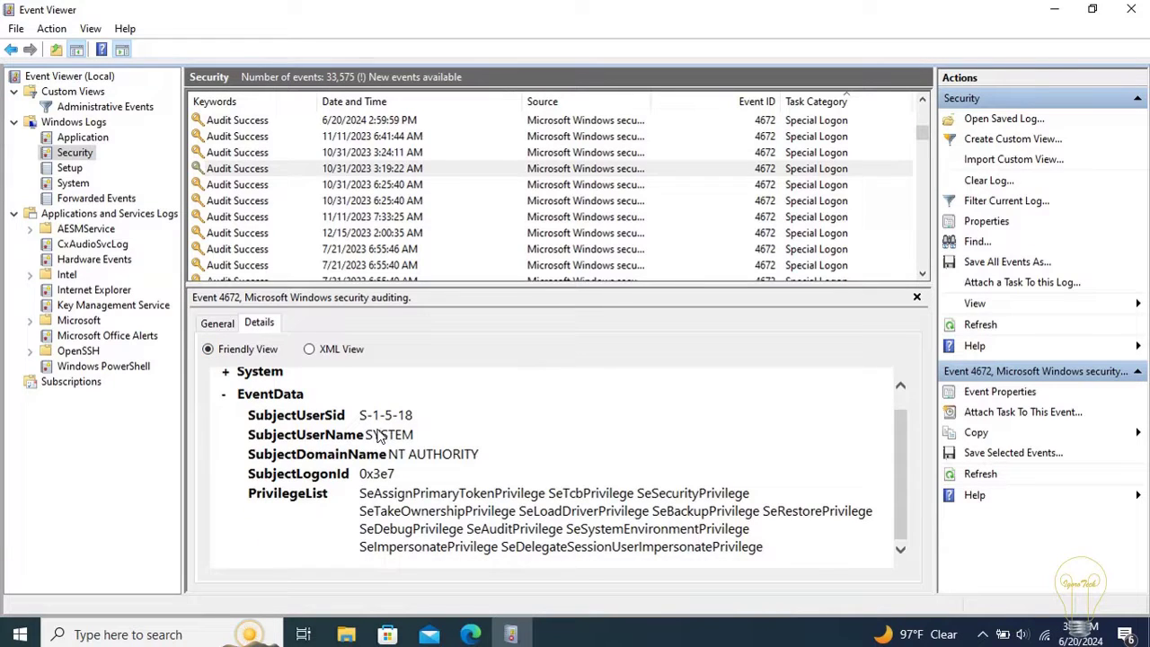
pyautogui.click(309, 349)
pyautogui.scroll(-6, 437, 442)
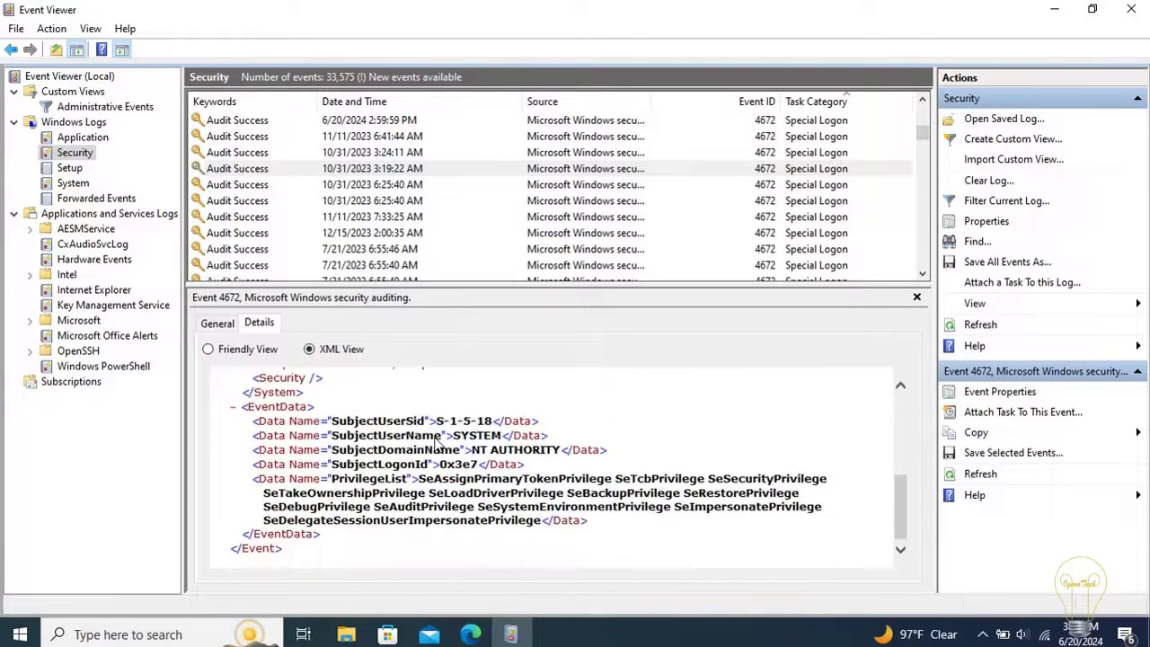
pyautogui.click(347, 186)
pyautogui.click(355, 203)
pyautogui.click(209, 349)
pyautogui.click(352, 250)
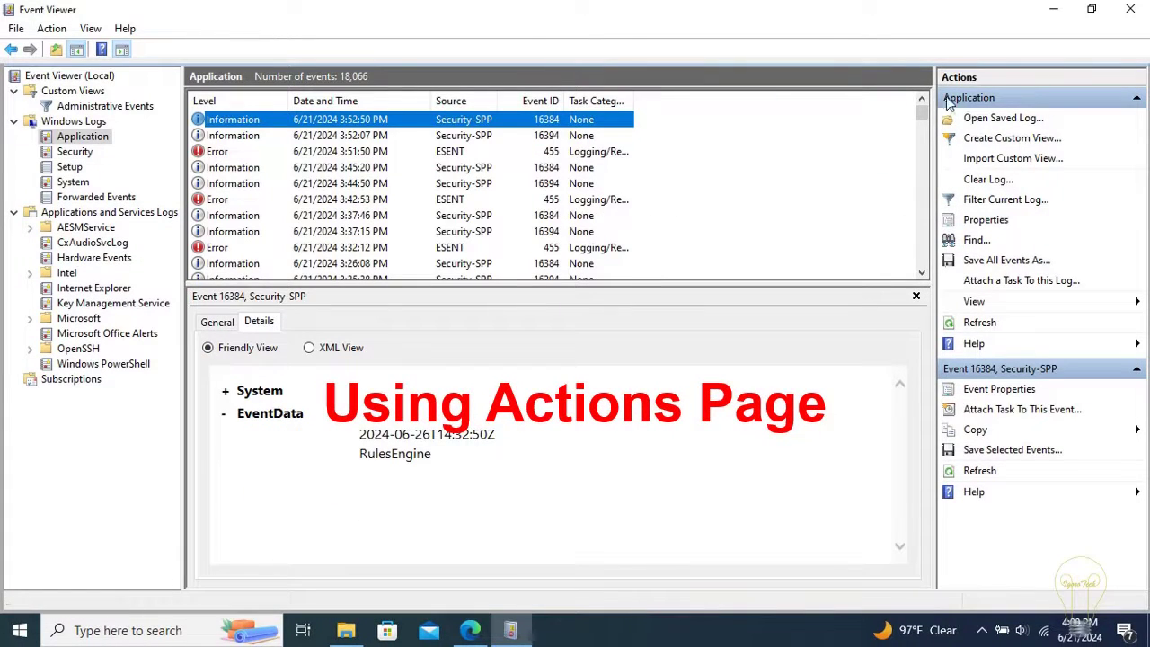
# Widen the Actions pane and reload the Application log to see its 18,067 events
pyautogui.moveTo(935, 190); pyautogui.dragTo(821, 189)
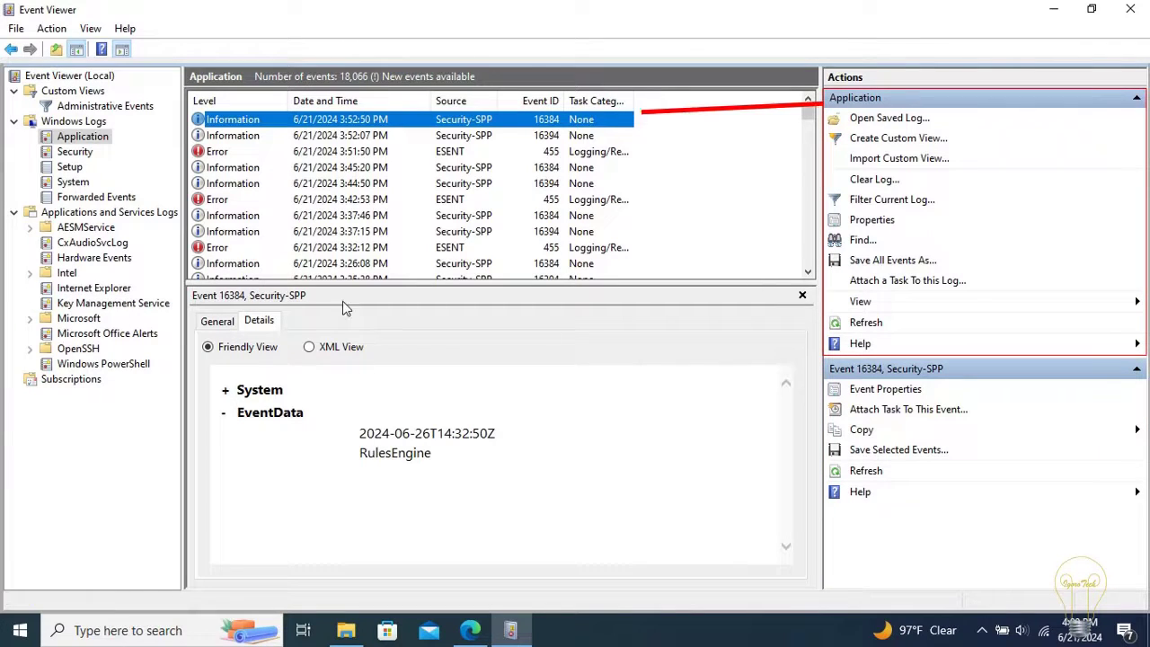
pyautogui.click(90, 139)
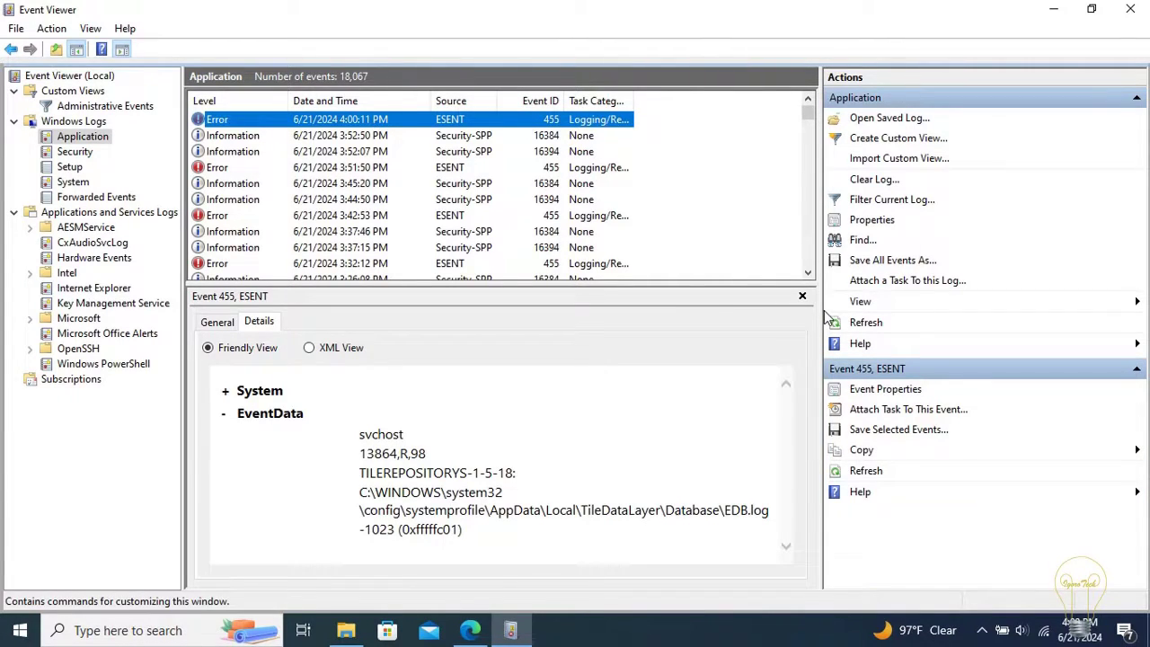
pyautogui.click(874, 180)
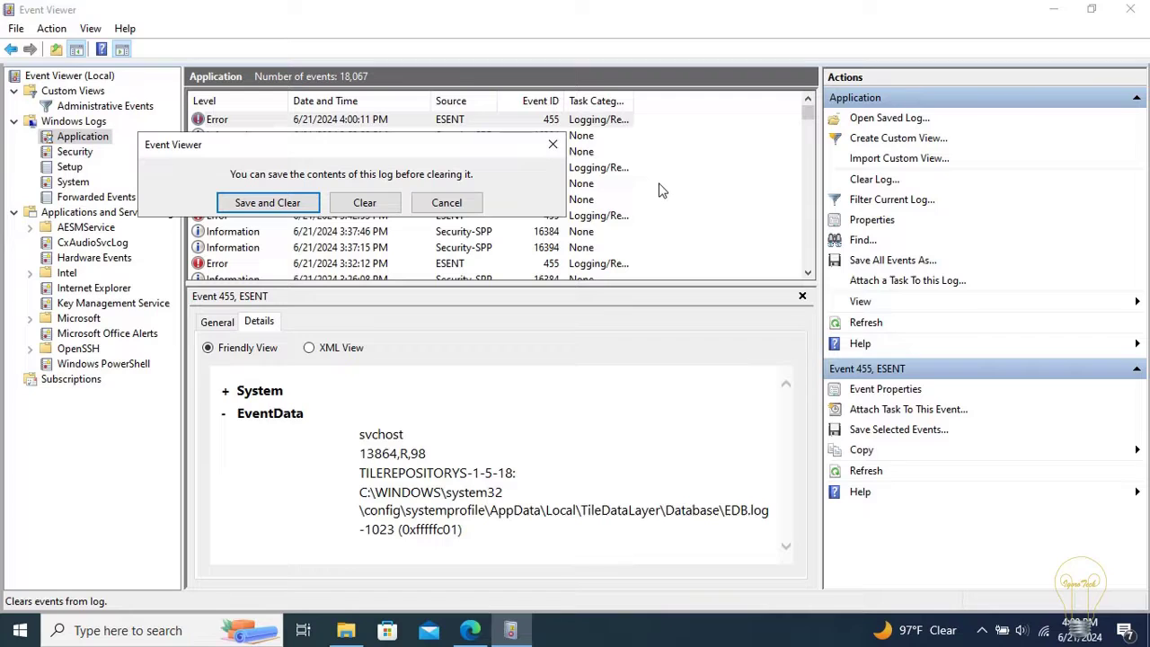
pyautogui.click(449, 203)
pyautogui.click(81, 122)
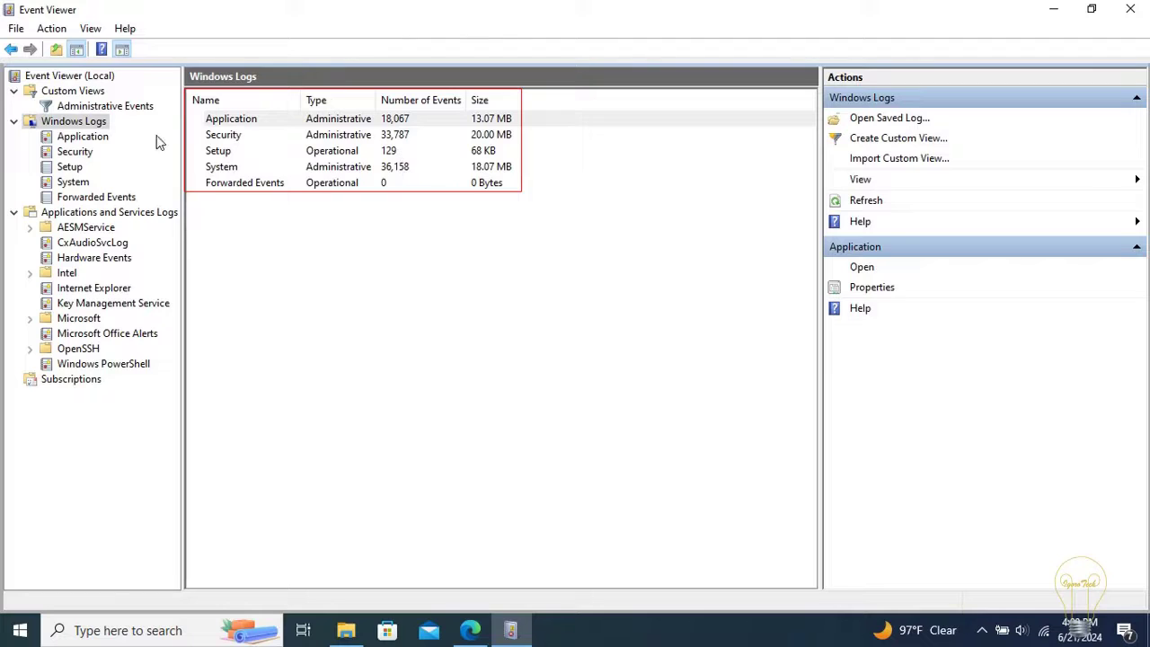
pyautogui.click(105, 139)
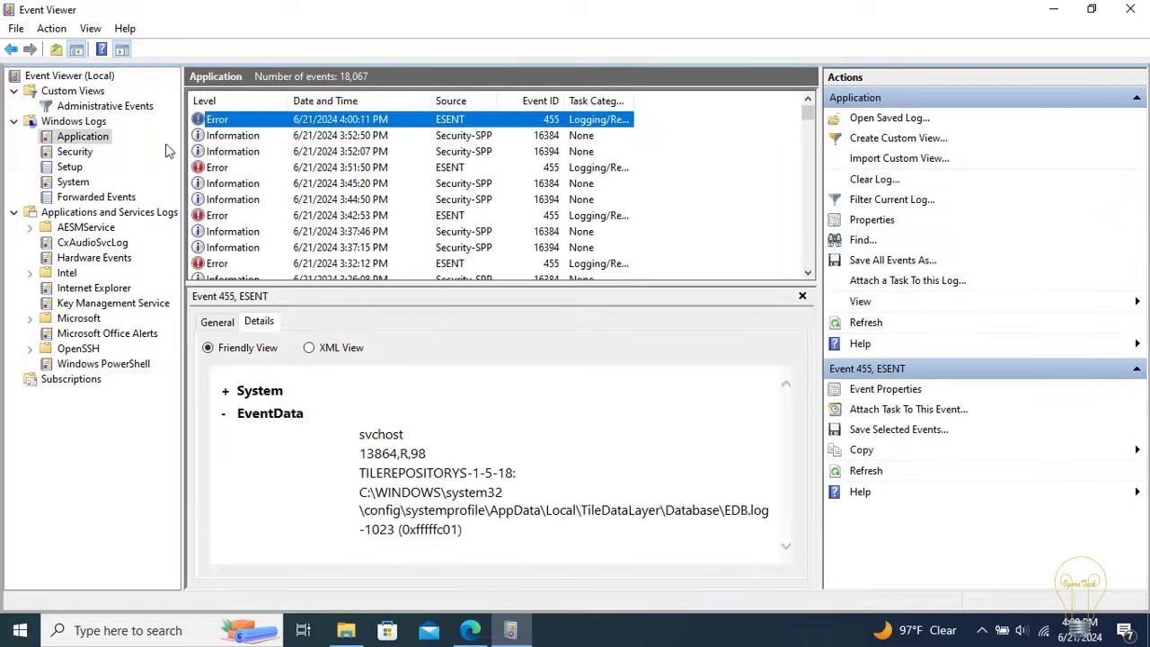
# Filter the Application log to show only Critical and Warning events
pyautogui.click(884, 203)
pyautogui.click(446, 168)
pyautogui.click(504, 168)
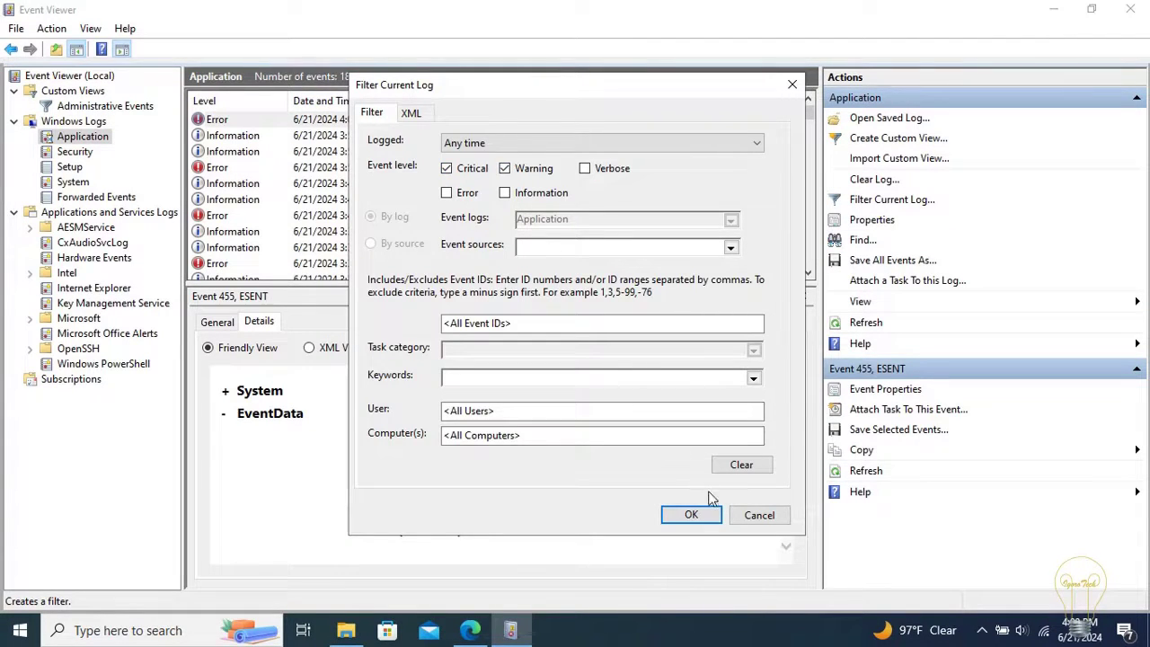
pyautogui.click(693, 514)
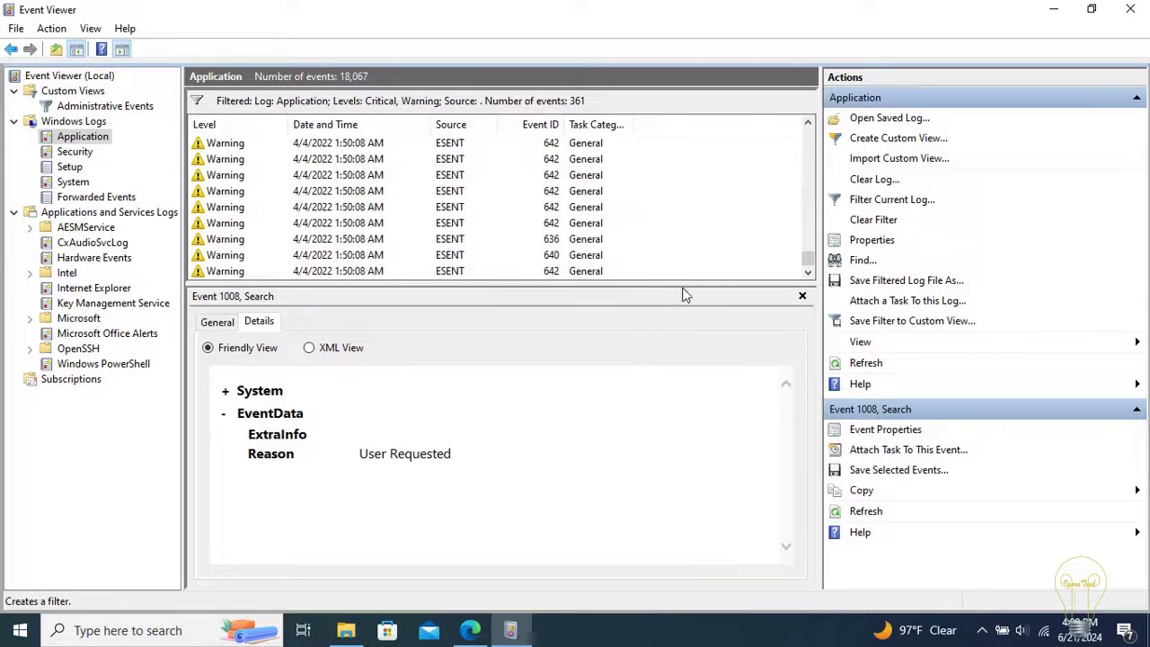
# Clear the filter, dismiss the clear-log prompt, and cancel the Save All Events As dialog
pyautogui.scroll(10, 628, 207)
pyautogui.click(874, 179)
pyautogui.press('Escape')
pyautogui.click(862, 220)
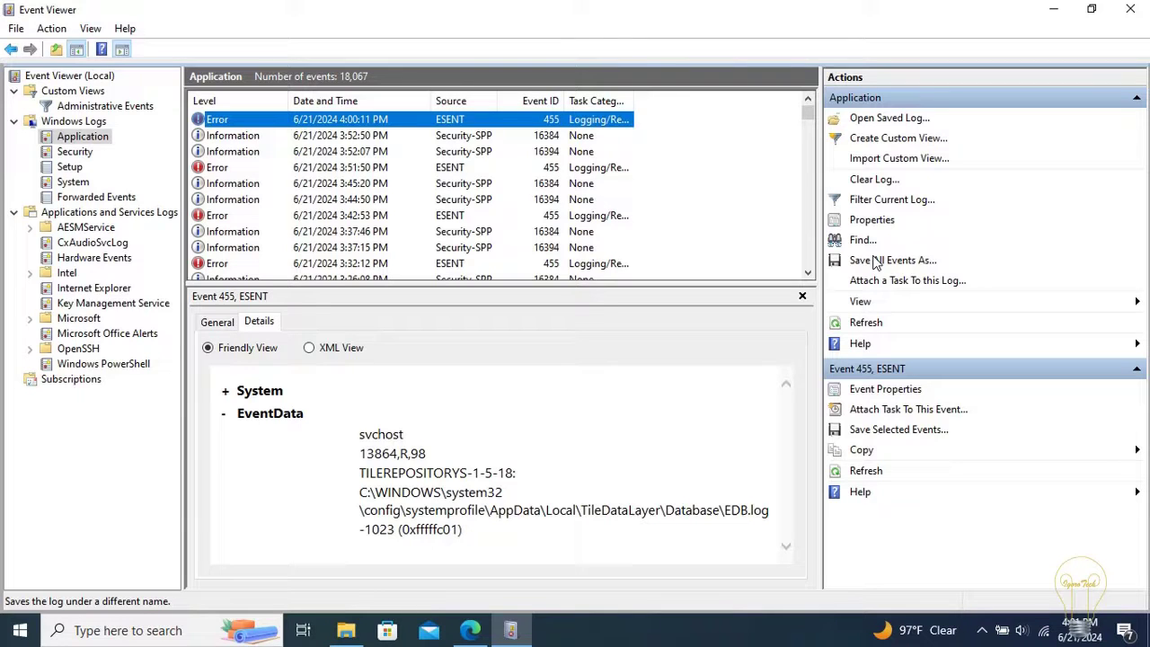
pyautogui.click(874, 260)
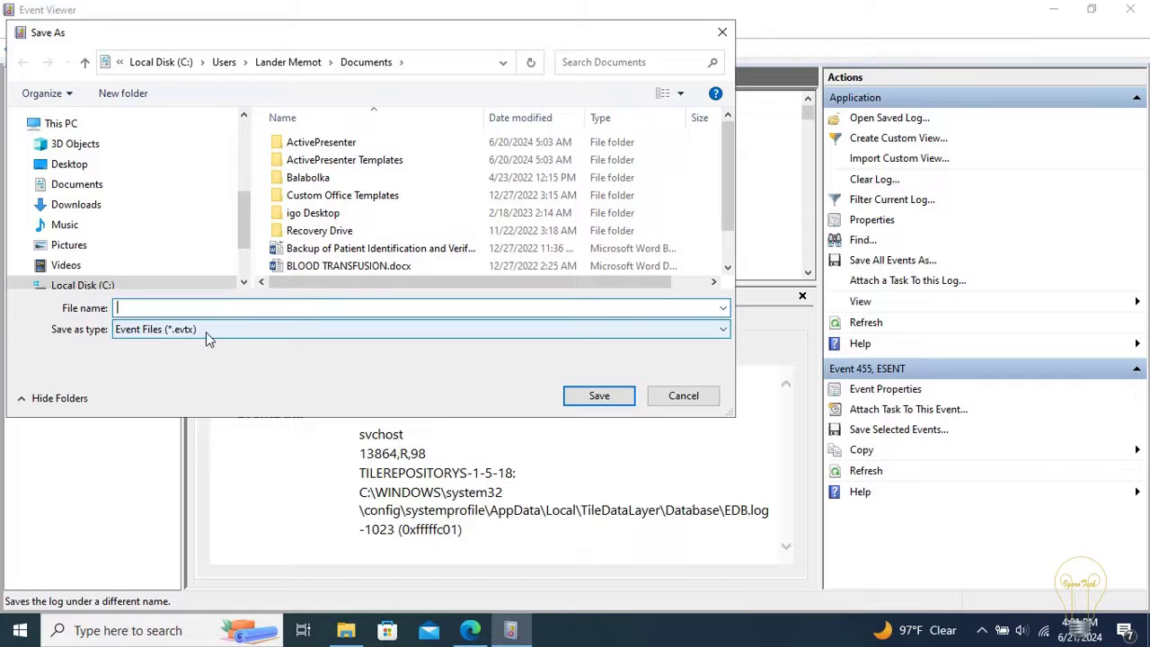
pyautogui.click(683, 396)
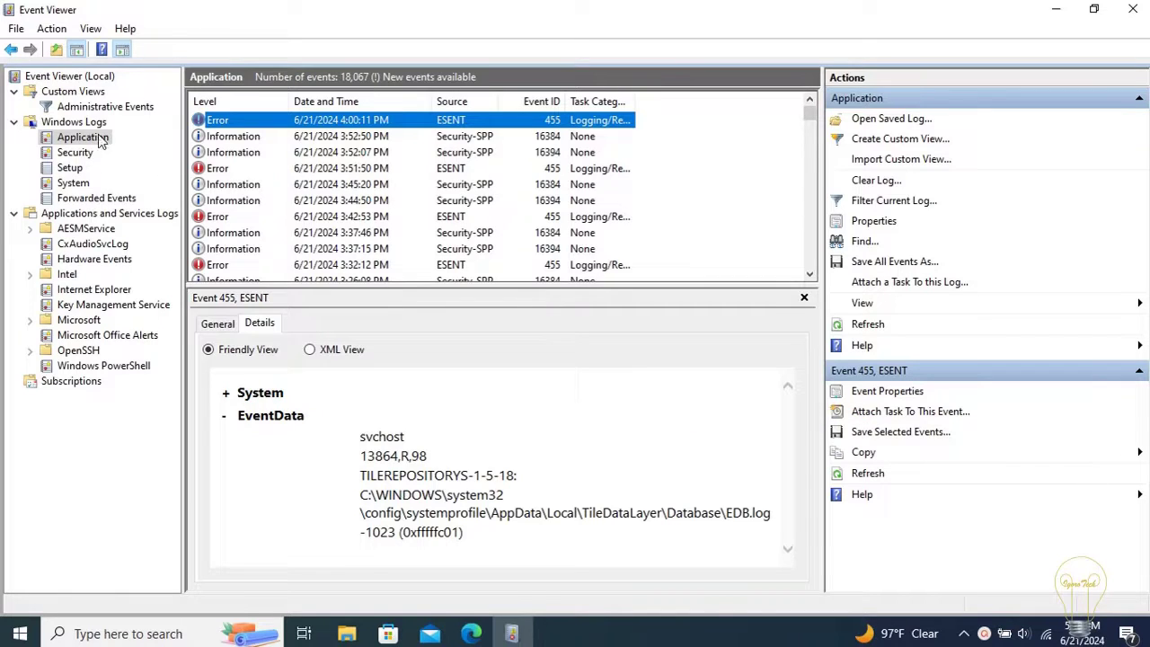
# Start a new custom view whose source is only the Hardware Events log
pyautogui.click(80, 92)
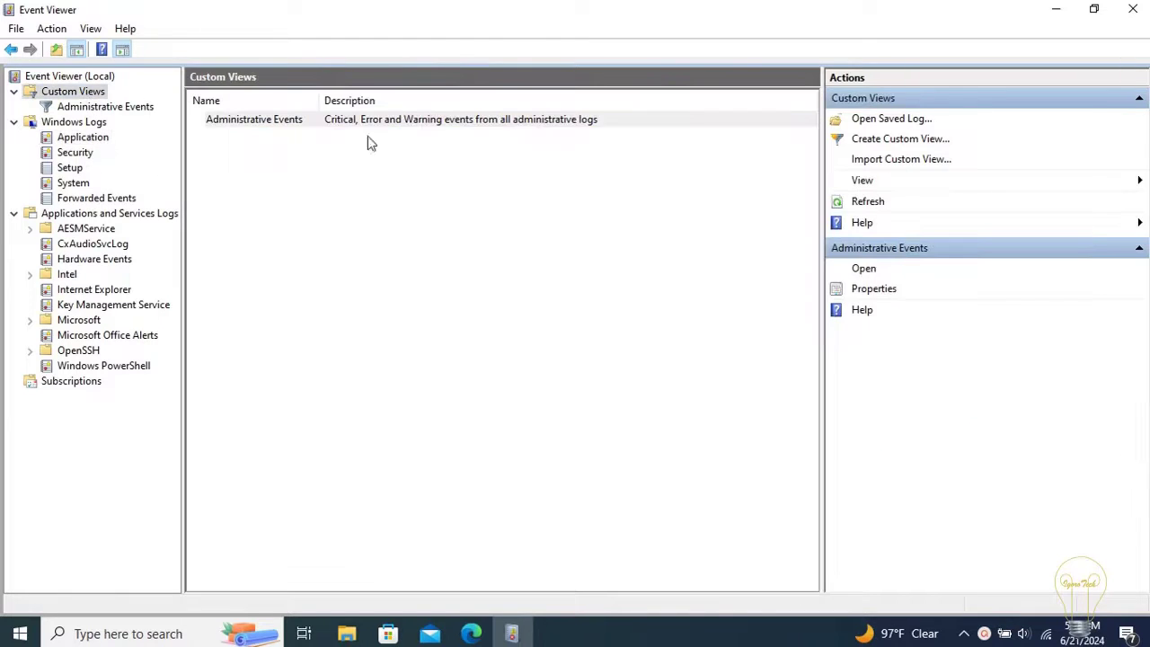
pyautogui.click(870, 142)
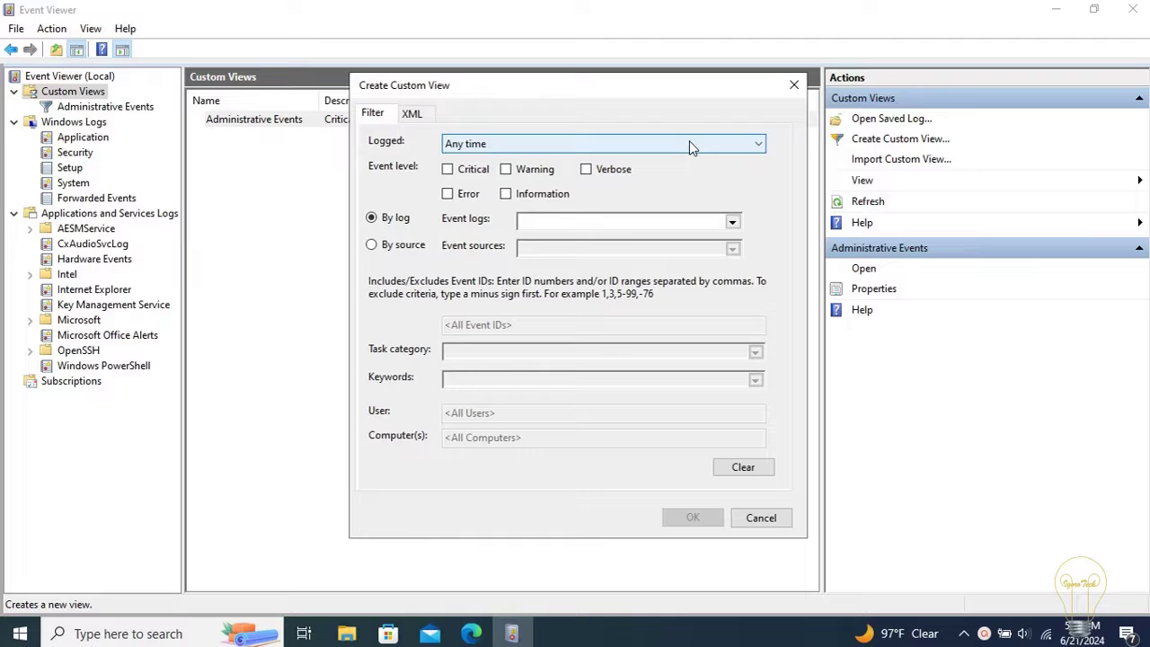
pyautogui.click(731, 222)
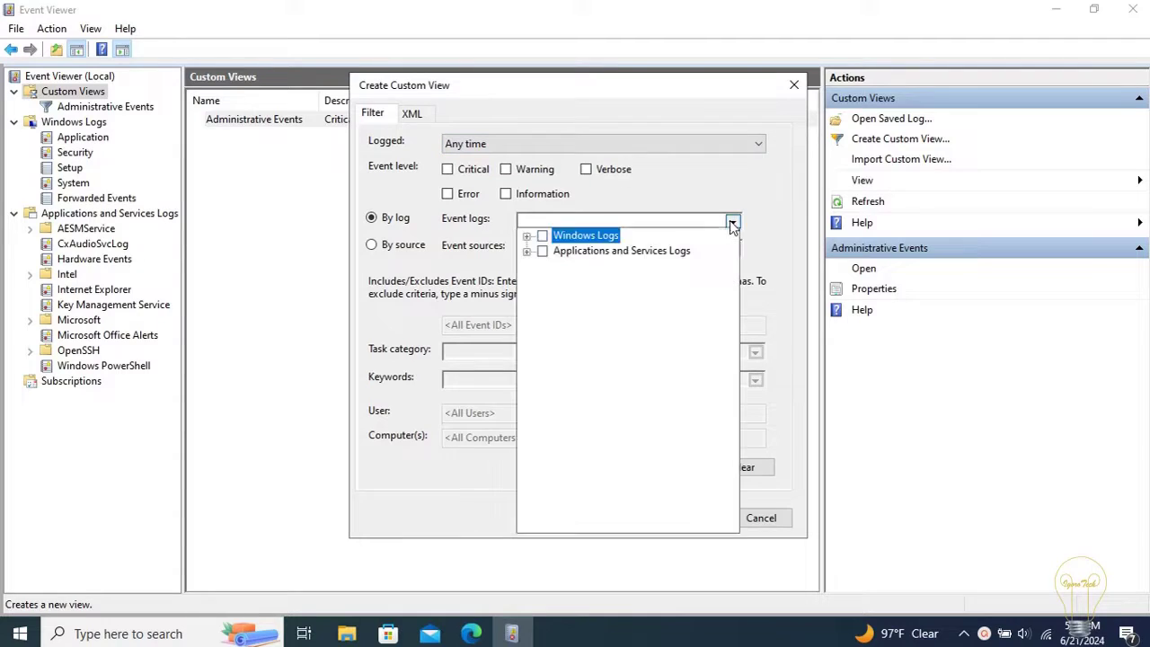
pyautogui.click(543, 250)
pyautogui.click(526, 250)
pyautogui.click(543, 250)
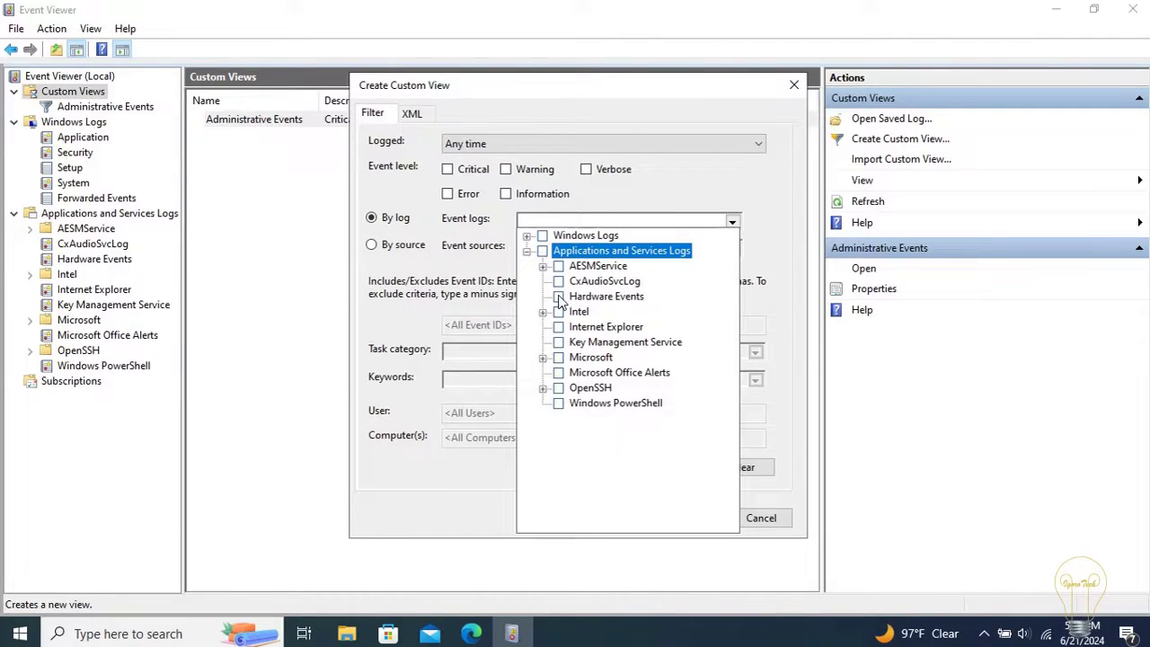
pyautogui.click(558, 297)
# Limit it to Error events from the last 24 hours and save it as 'Hardware Logs'
pyautogui.click(447, 194)
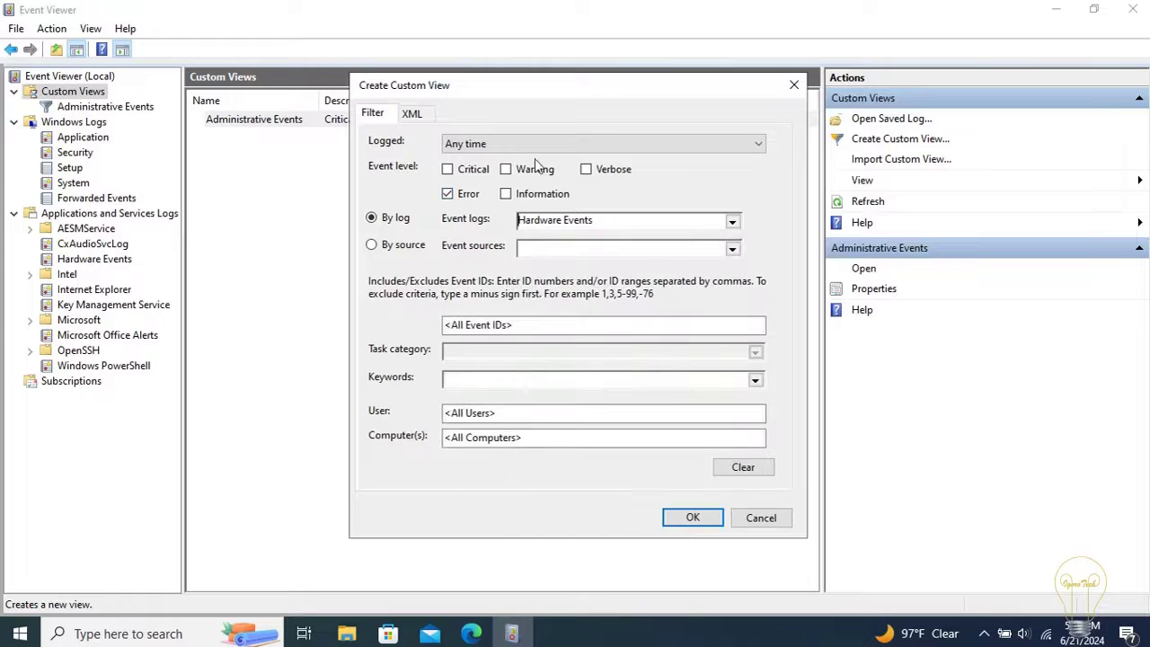
pyautogui.click(545, 144)
pyautogui.click(545, 201)
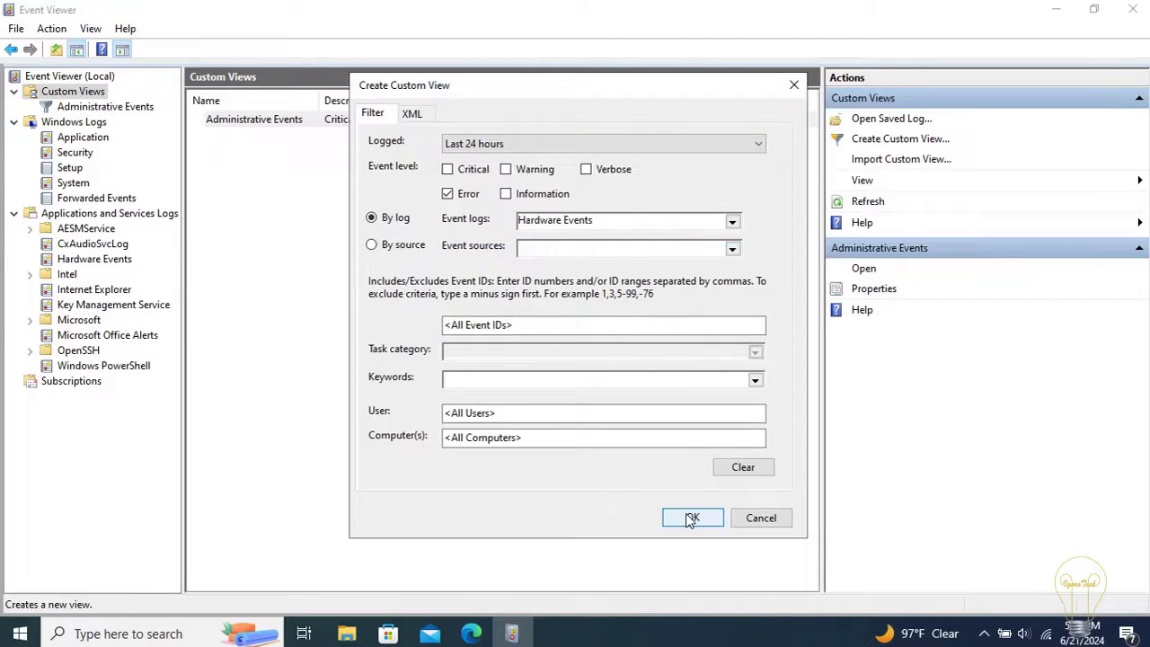
pyautogui.click(689, 517)
pyautogui.write('Hardware ')
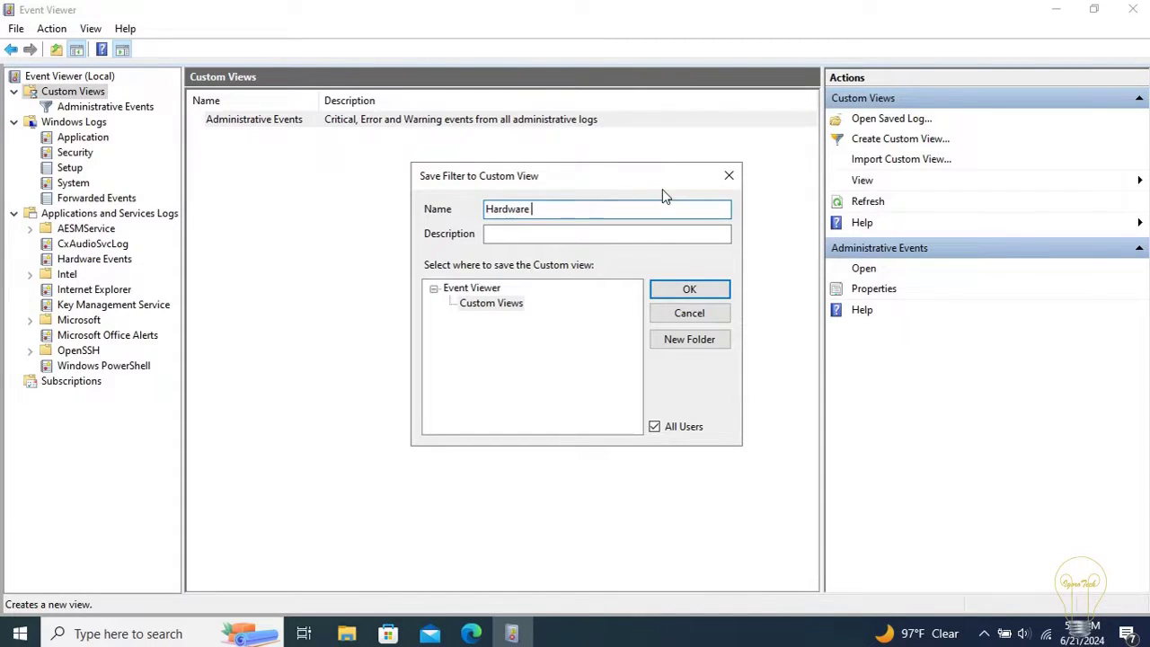
pyautogui.write('Logs')
pyautogui.click(718, 291)
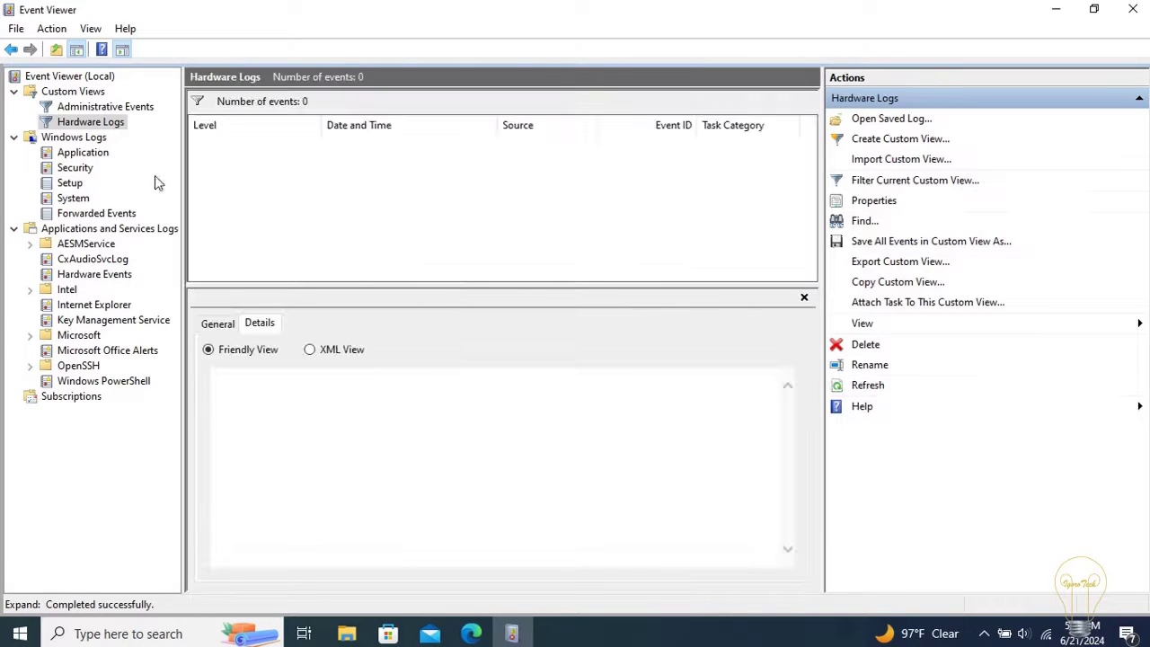
# Export the Hardware Logs custom view to a file named My Custom View.xml
pyautogui.click(99, 126)
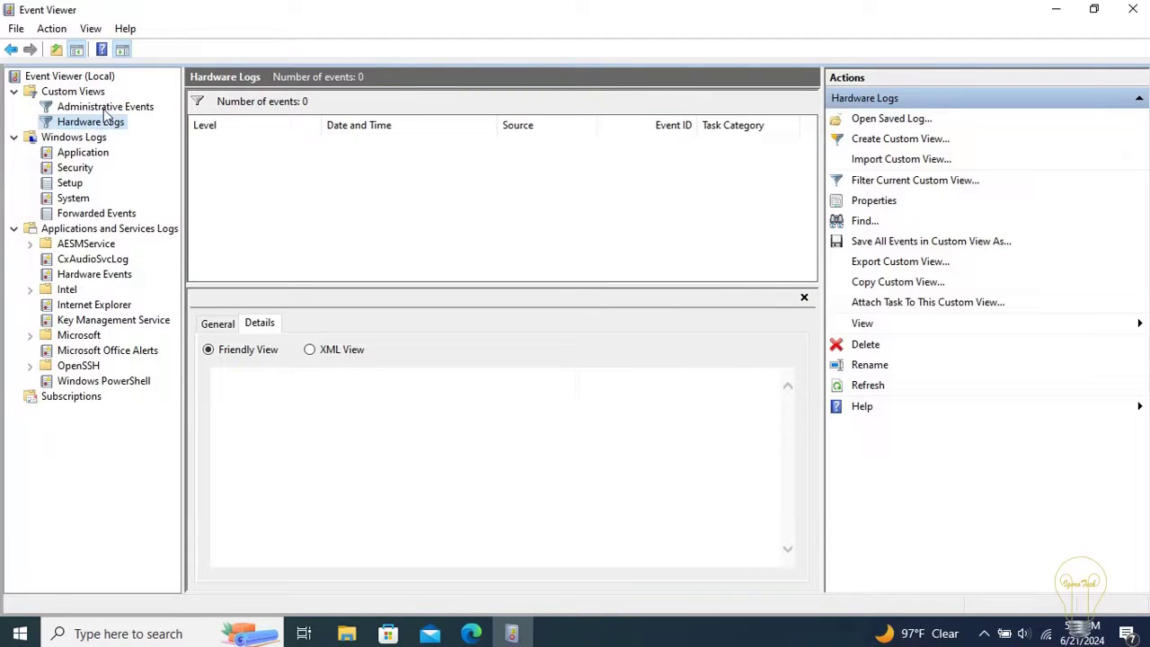
pyautogui.click(105, 108)
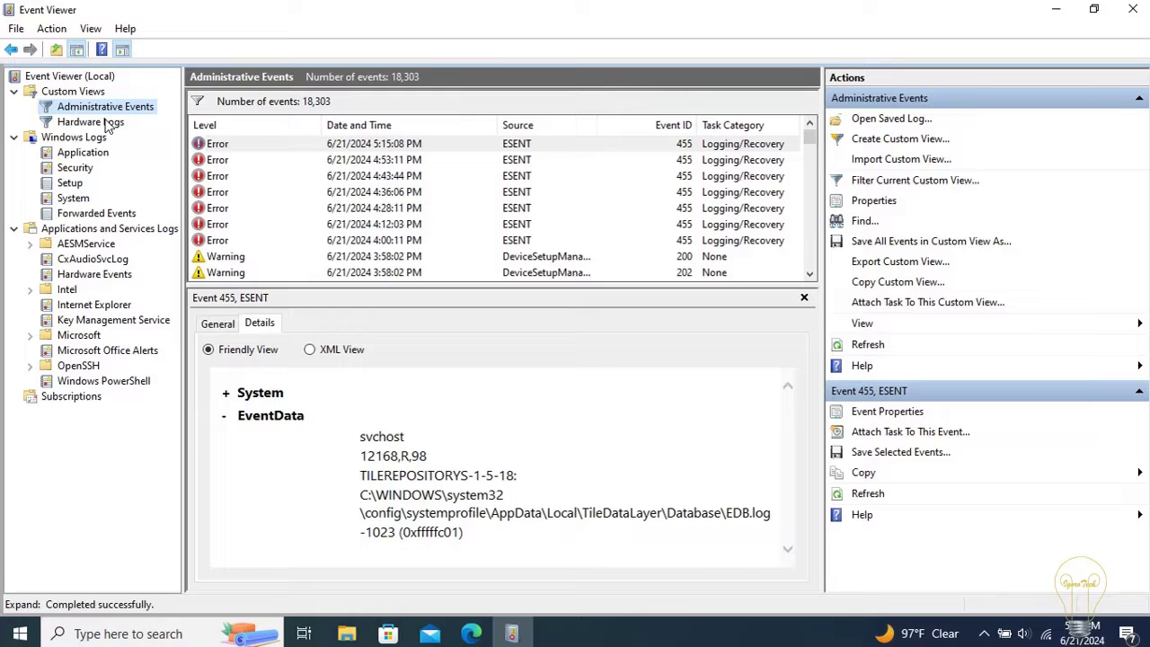
pyautogui.click(106, 124)
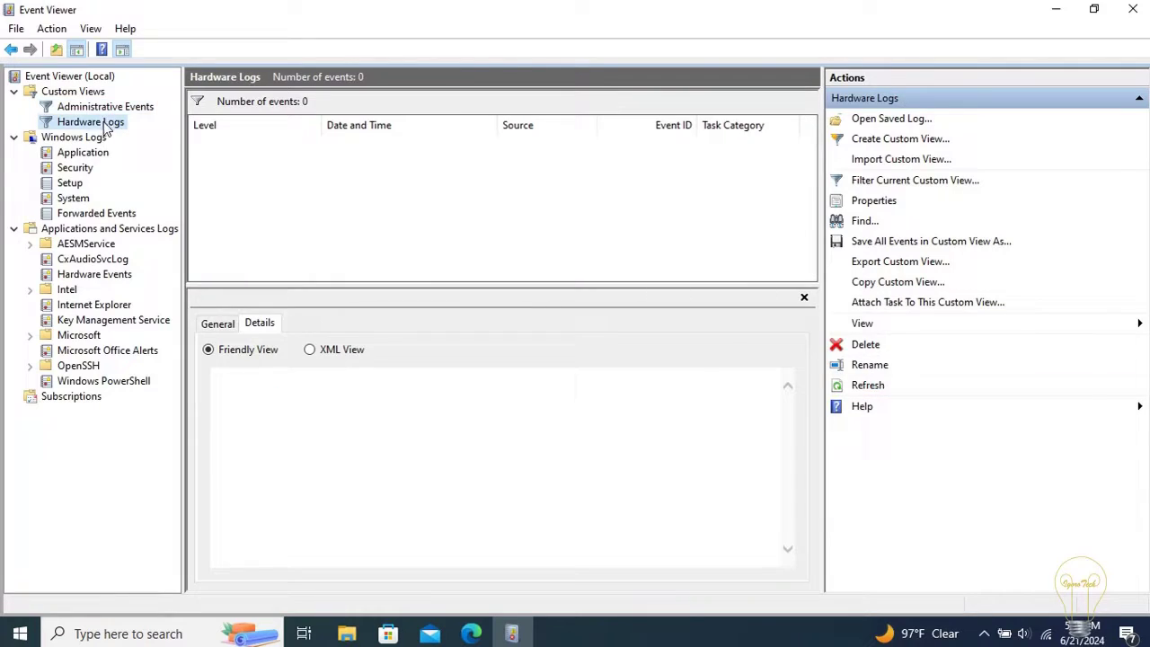
pyautogui.click(903, 261)
pyautogui.write('My Custom View')
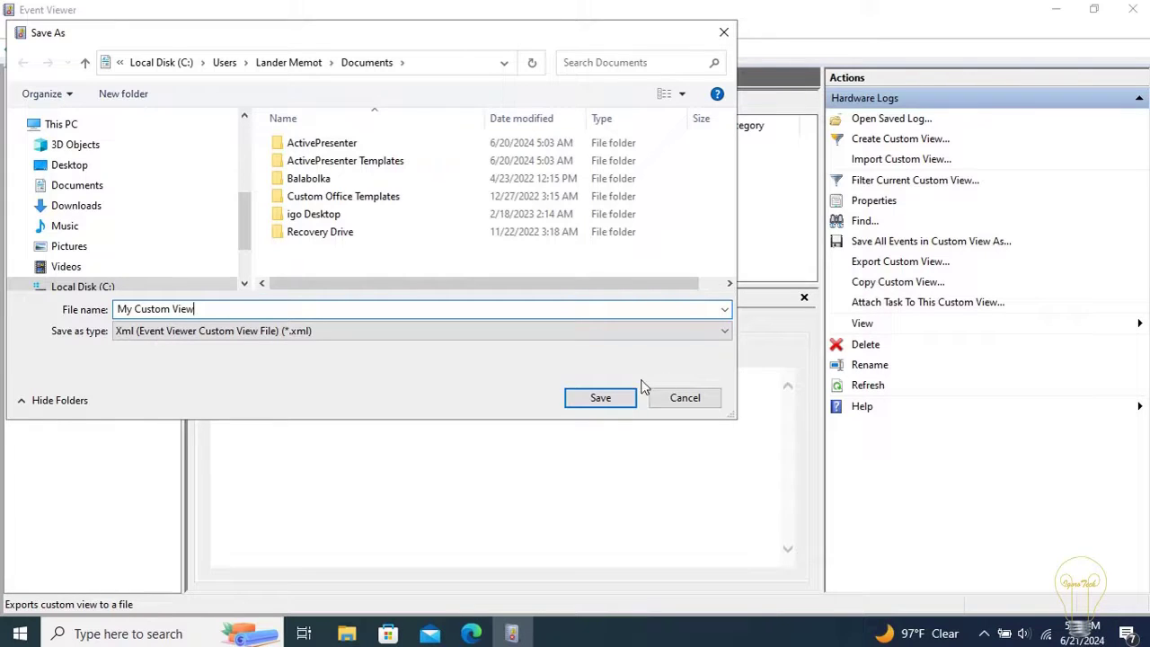
pyautogui.click(616, 398)
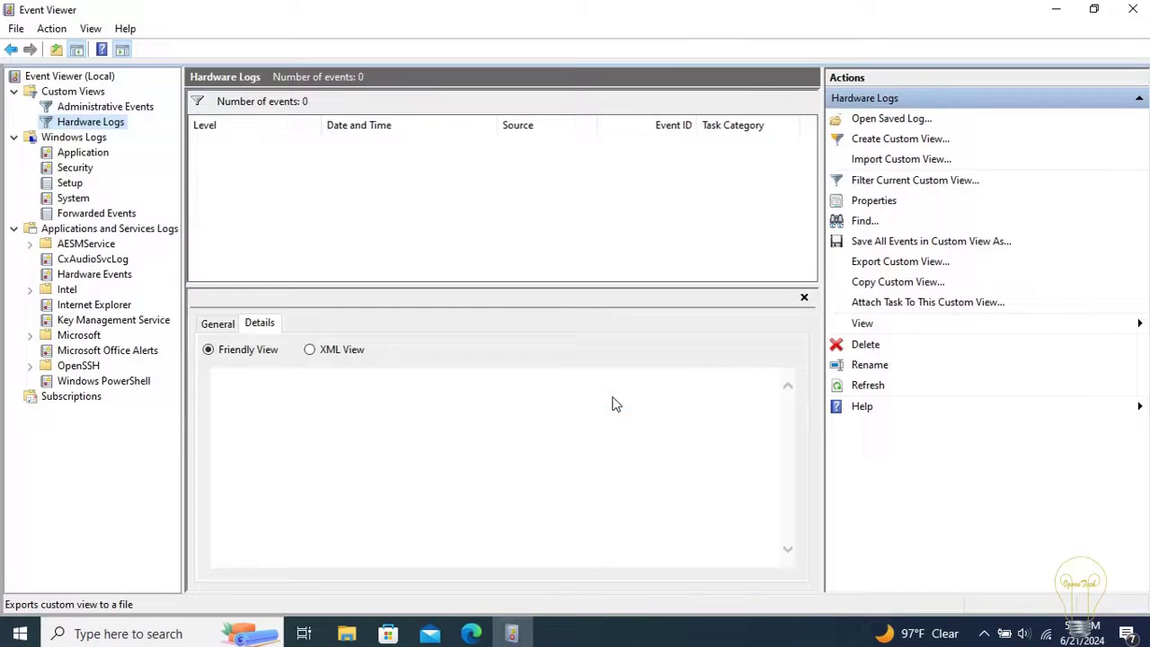
# Confirm My Custom View.xml is in the Documents folder using File Explorer
pyautogui.press('super+e')
pyautogui.click(350, 166)
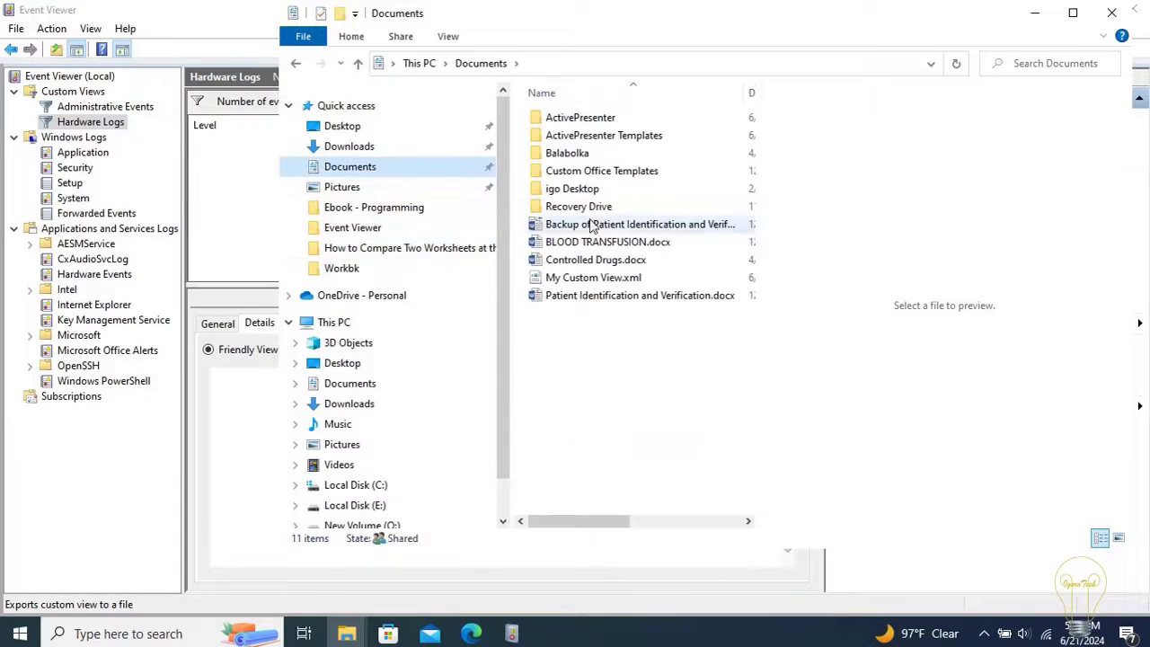
pyautogui.click(592, 278)
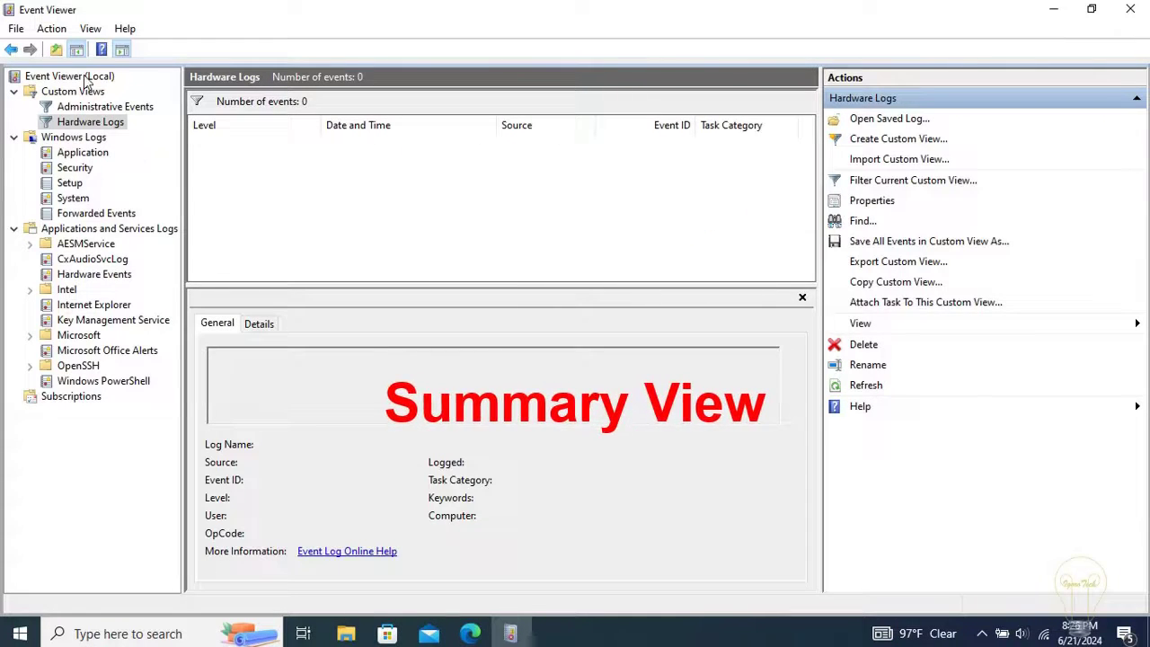
# Show the Event Viewer (Local) summary page and review its 24-hour tallies: 36 Errors, 316 Warnings, and Log Summary
pyautogui.click(86, 77)
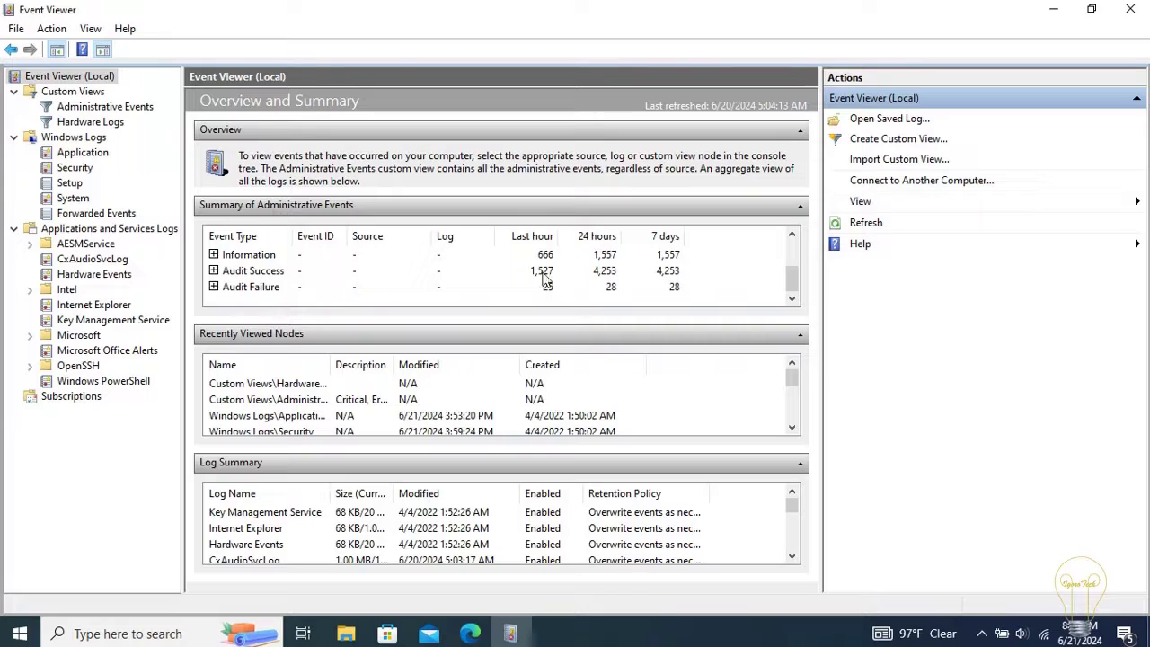
pyautogui.moveTo(792, 275)
pyautogui.mouseDown()
pyautogui.moveTo(791, 252)
pyautogui.moveTo(792, 293)
pyautogui.mouseUp()
pyautogui.scroll(-2, 670, 401)
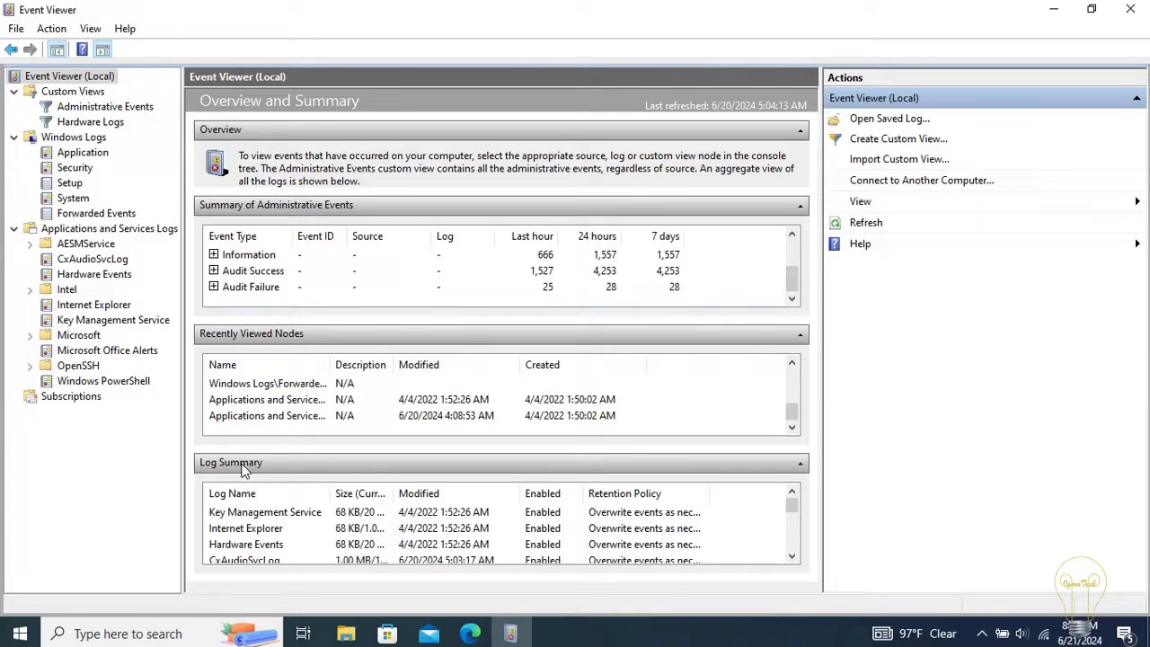
pyautogui.click(305, 464)
pyautogui.scroll(-10, 430, 516)
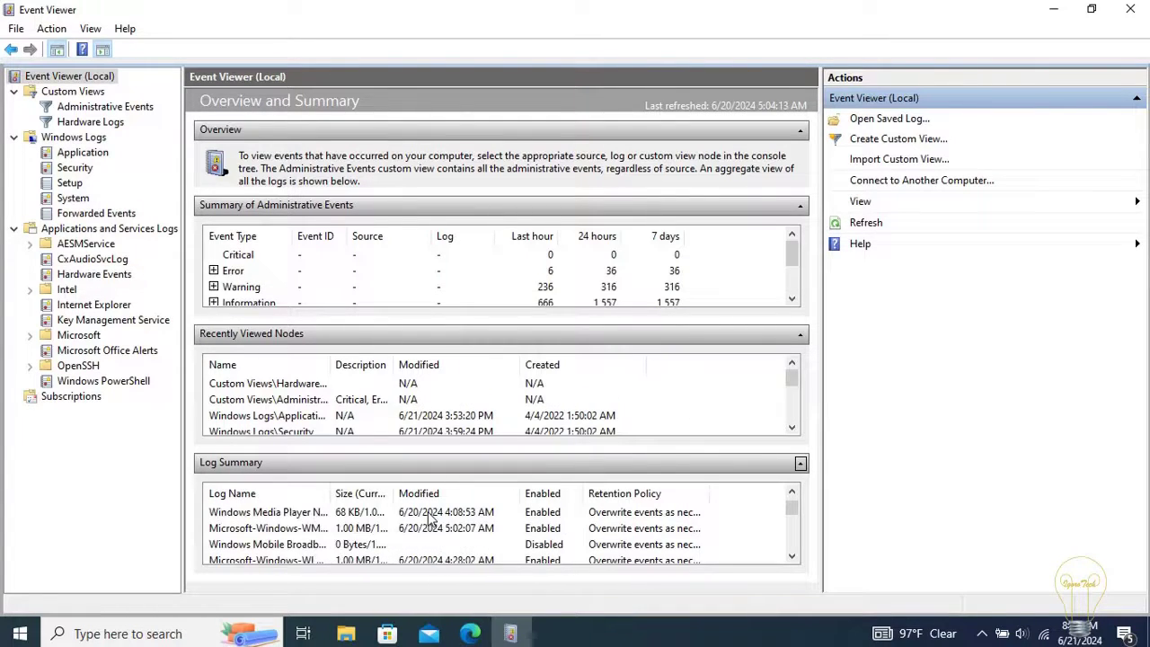
pyautogui.scroll(-3, 429, 517)
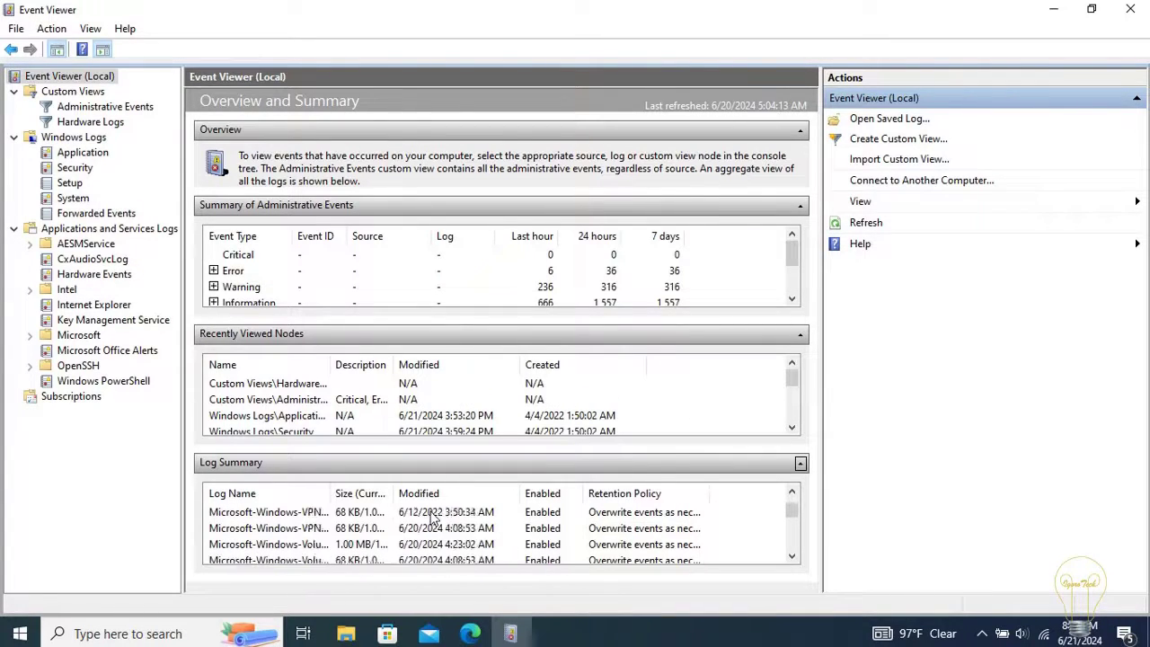
pyautogui.click(792, 530)
pyautogui.moveTo(792, 530); pyautogui.dragTo(791, 499)
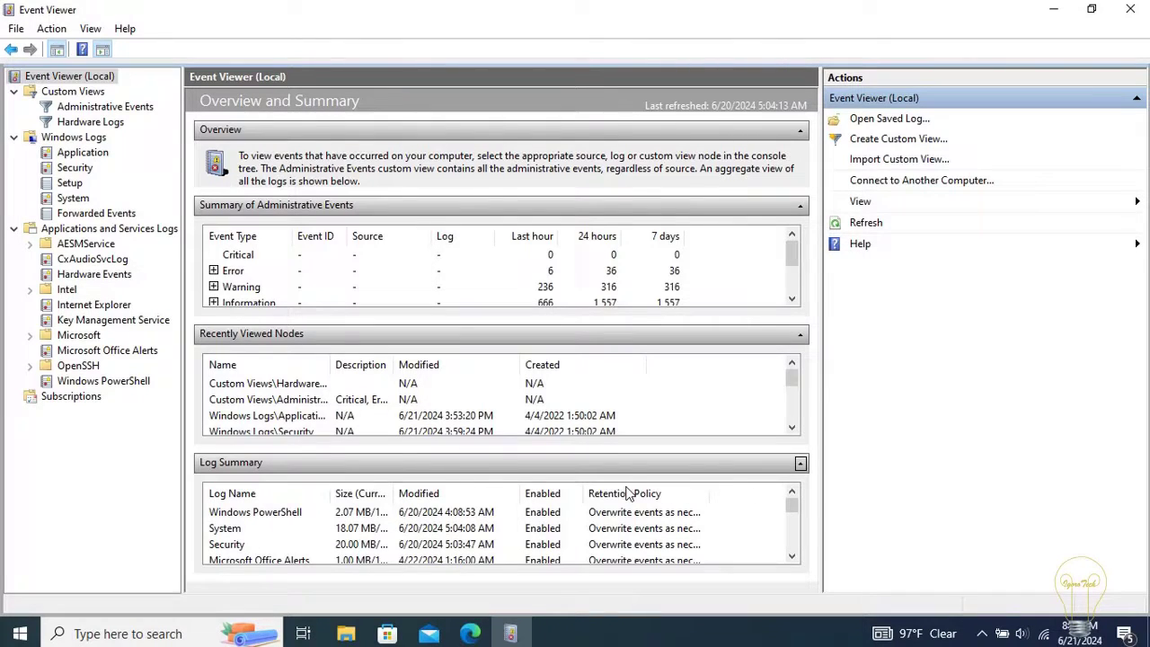